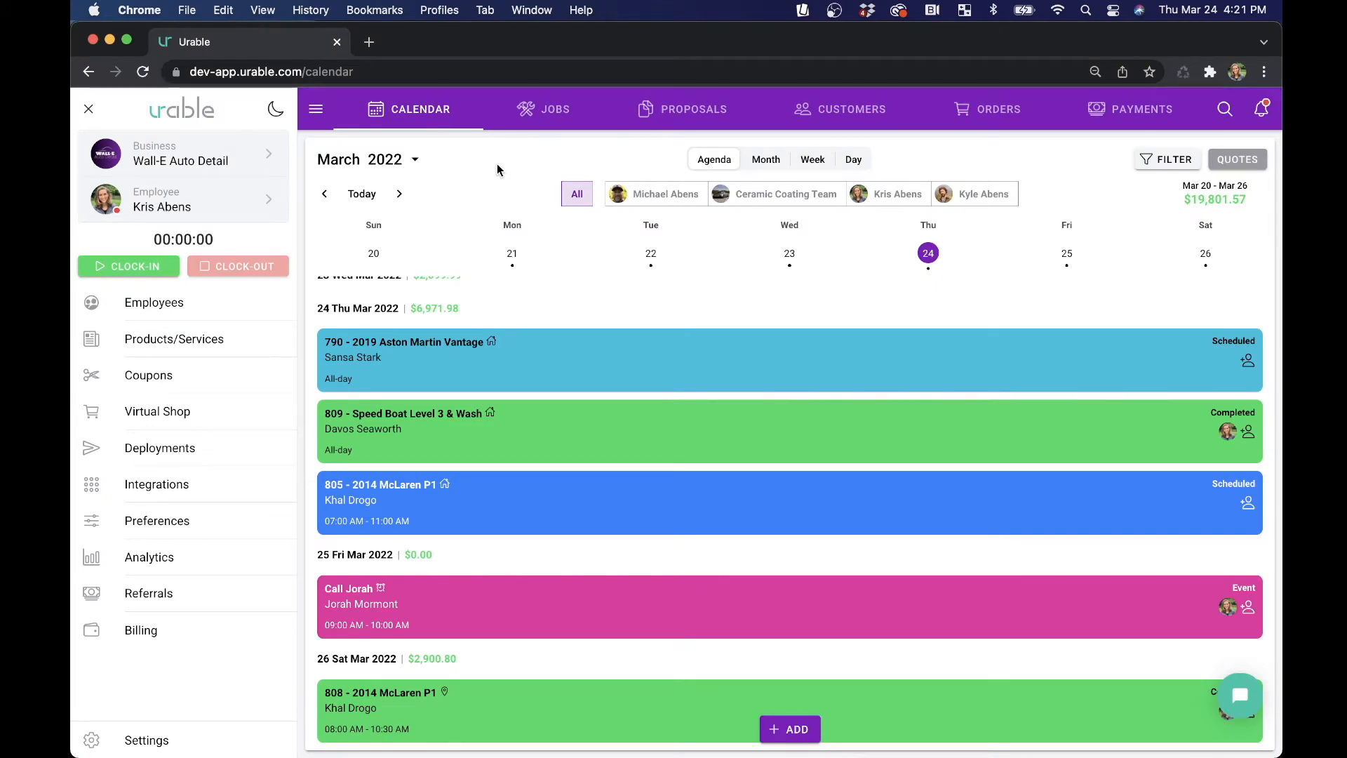
# Open the McLaren Philadelphia customer record and start adding a new payment for it.
pyautogui.click(881, 110)
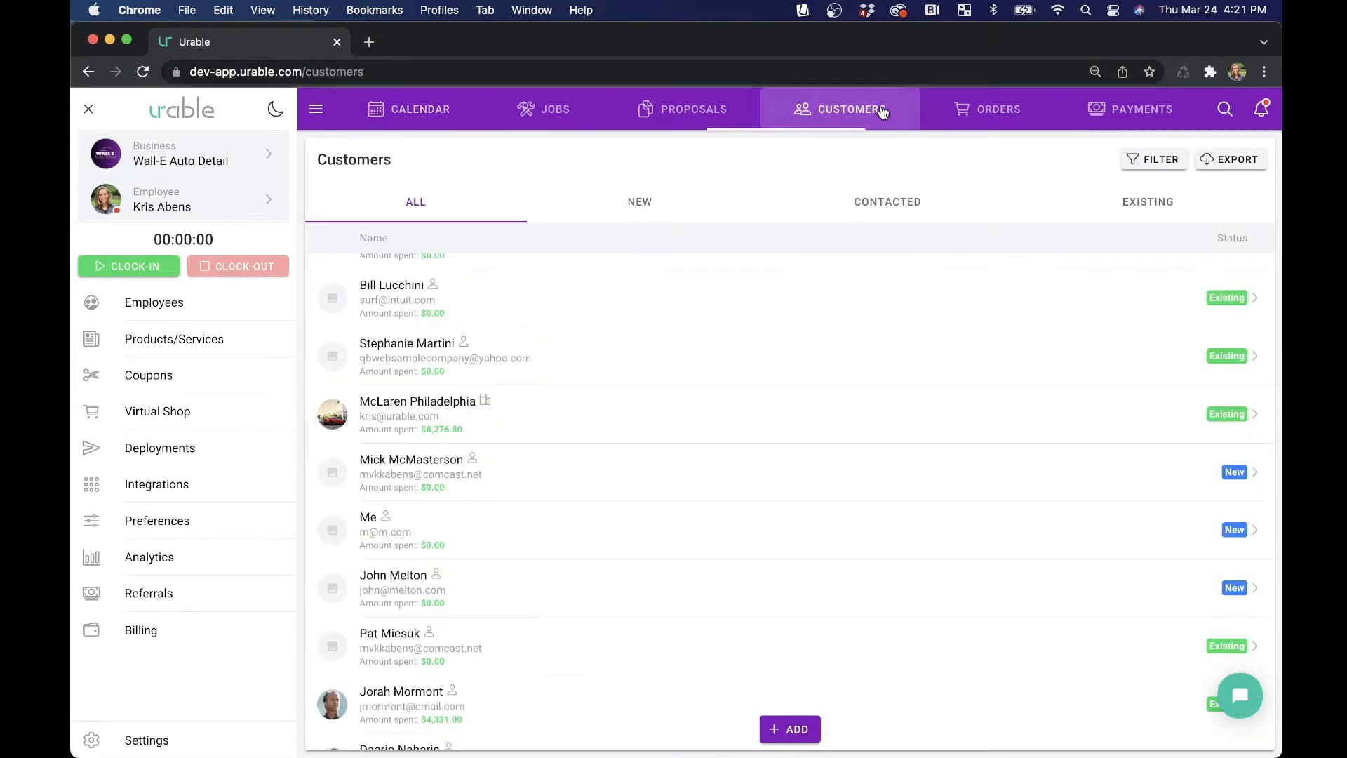
pyautogui.click(532, 416)
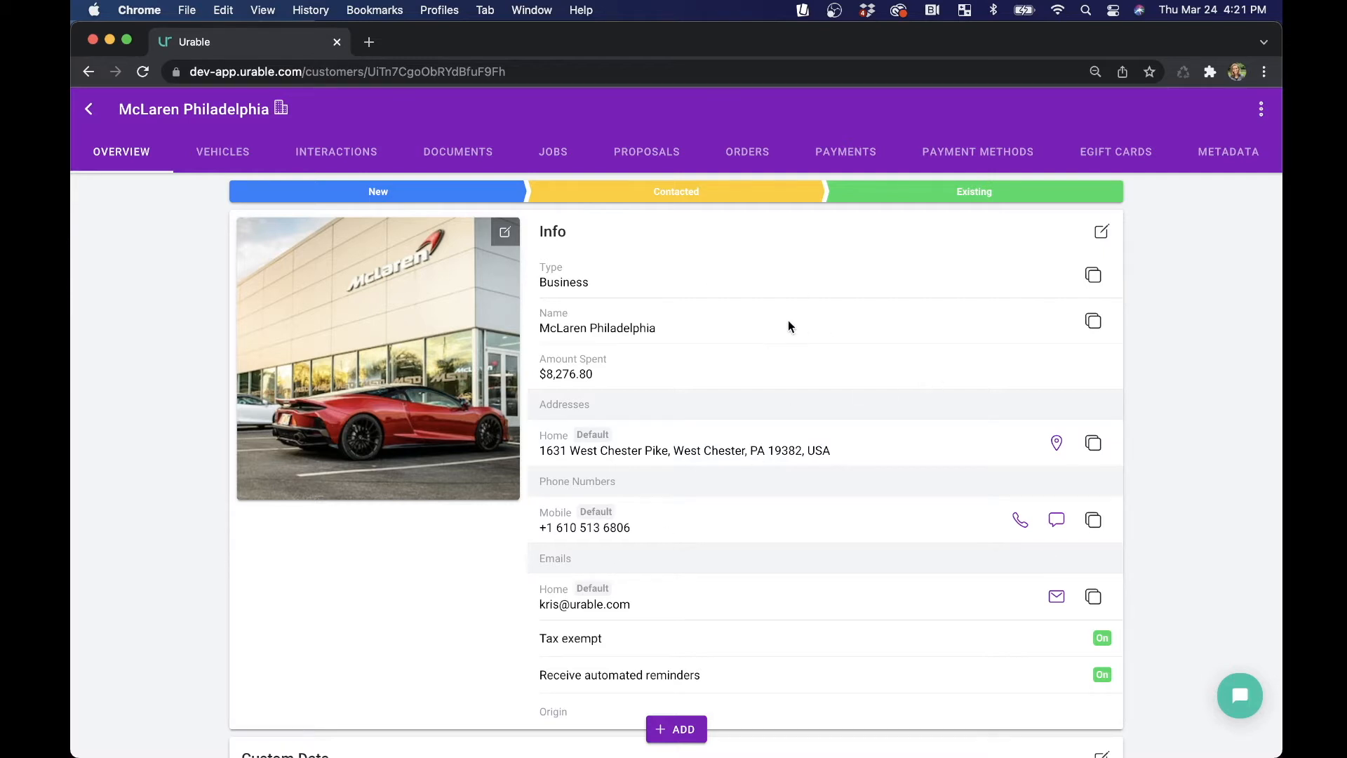
pyautogui.click(663, 734)
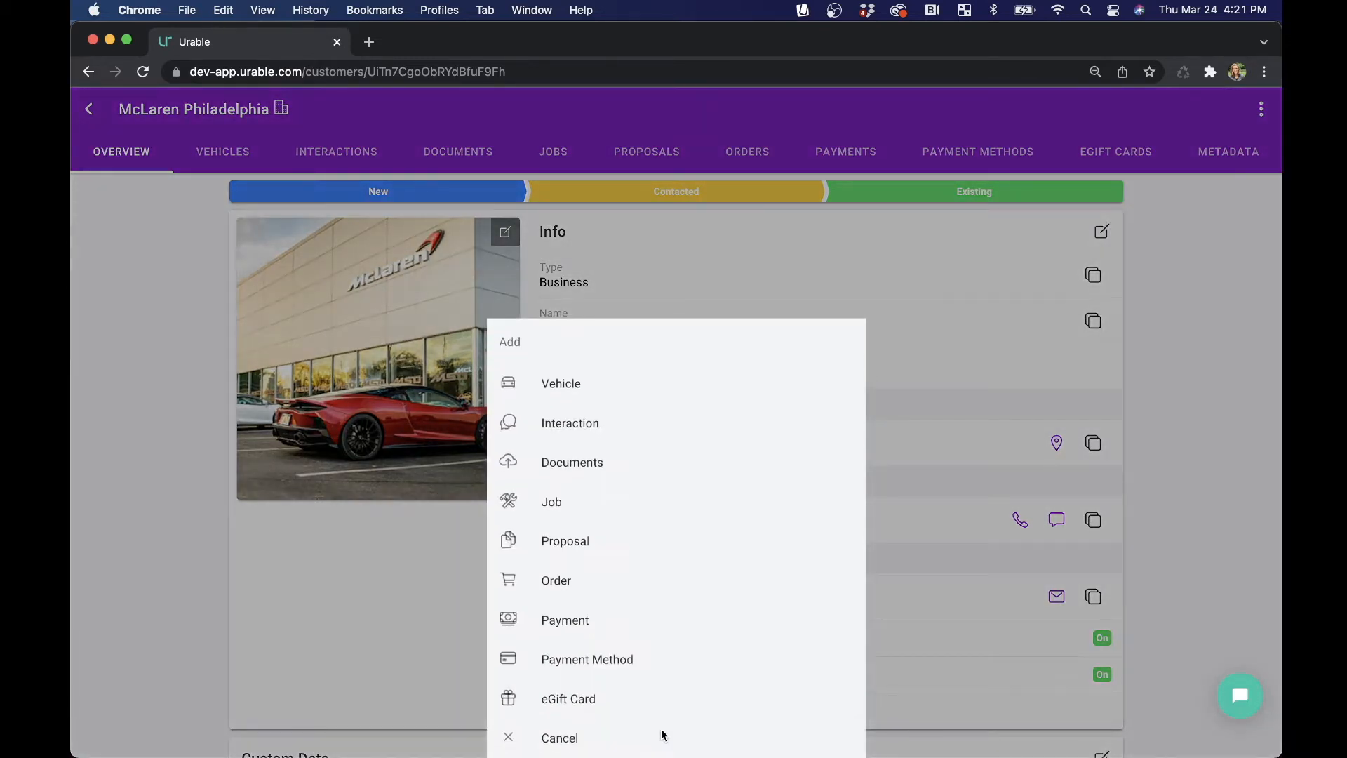
pyautogui.click(626, 625)
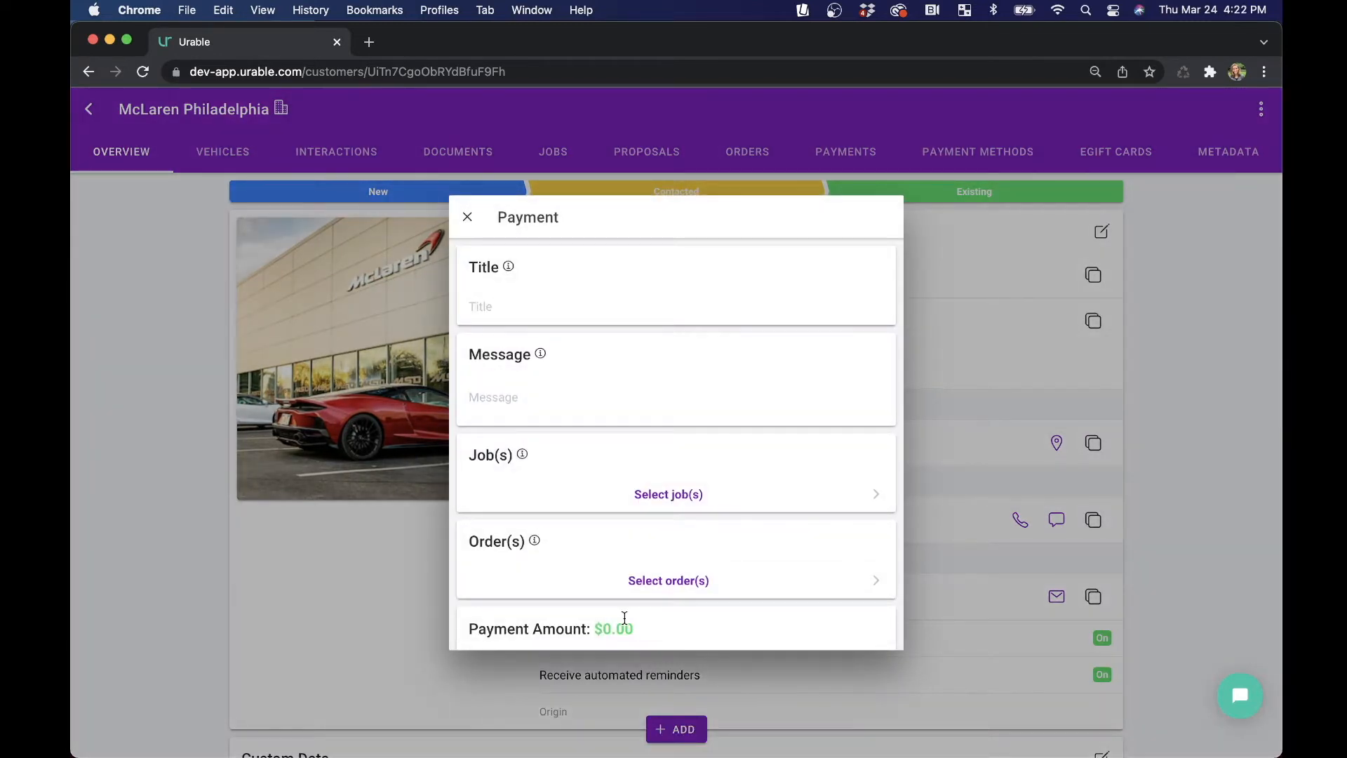
pyautogui.scroll(-5, 574, 423)
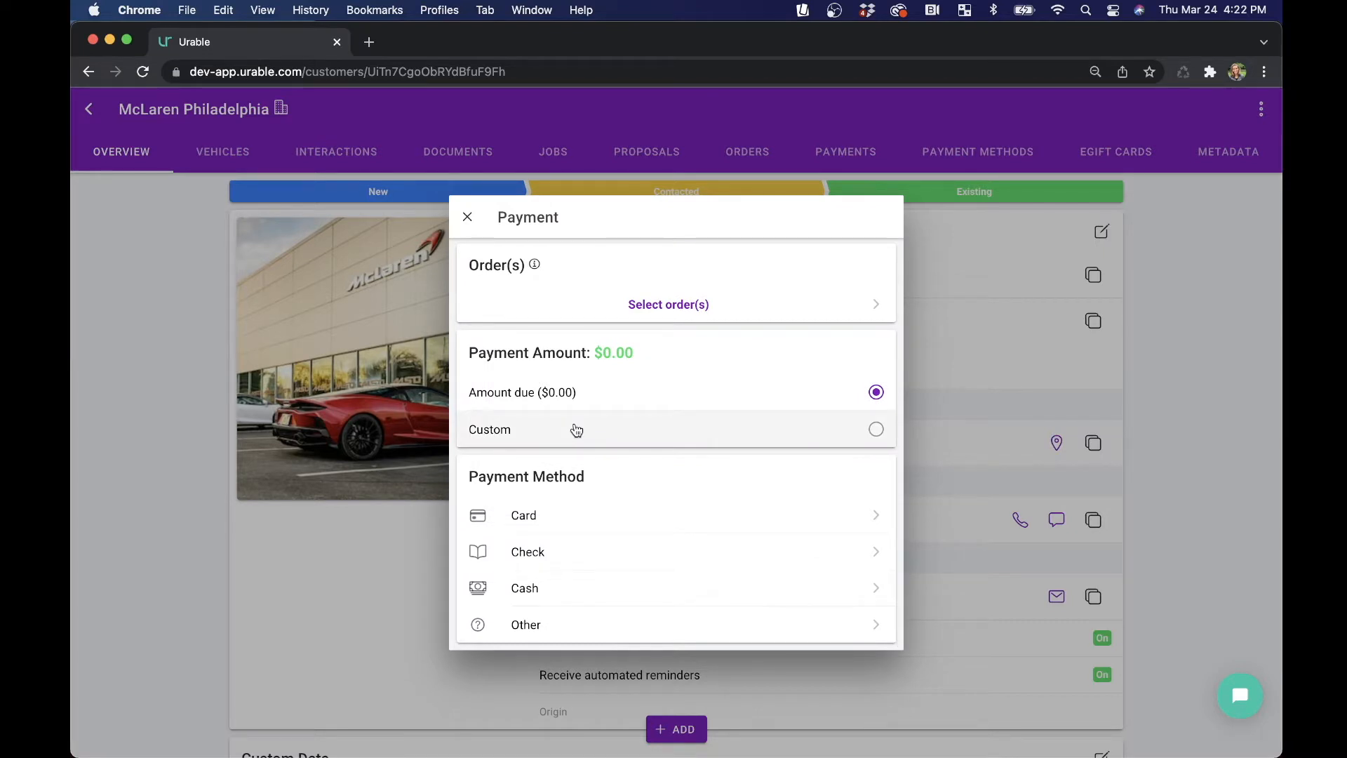
pyautogui.scroll(5, 576, 430)
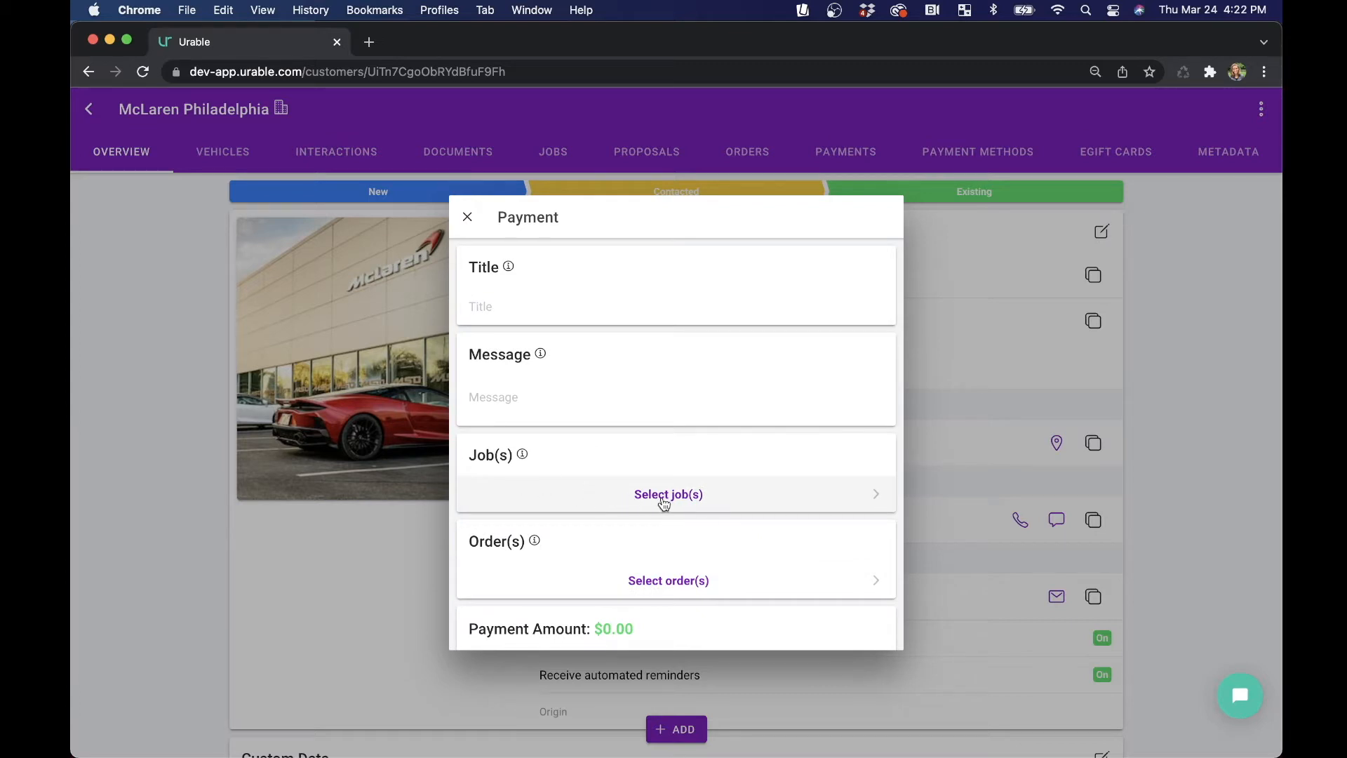
# Attach jobs 416, 417, 418, 415 and 413 to the payment.
pyautogui.click(663, 502)
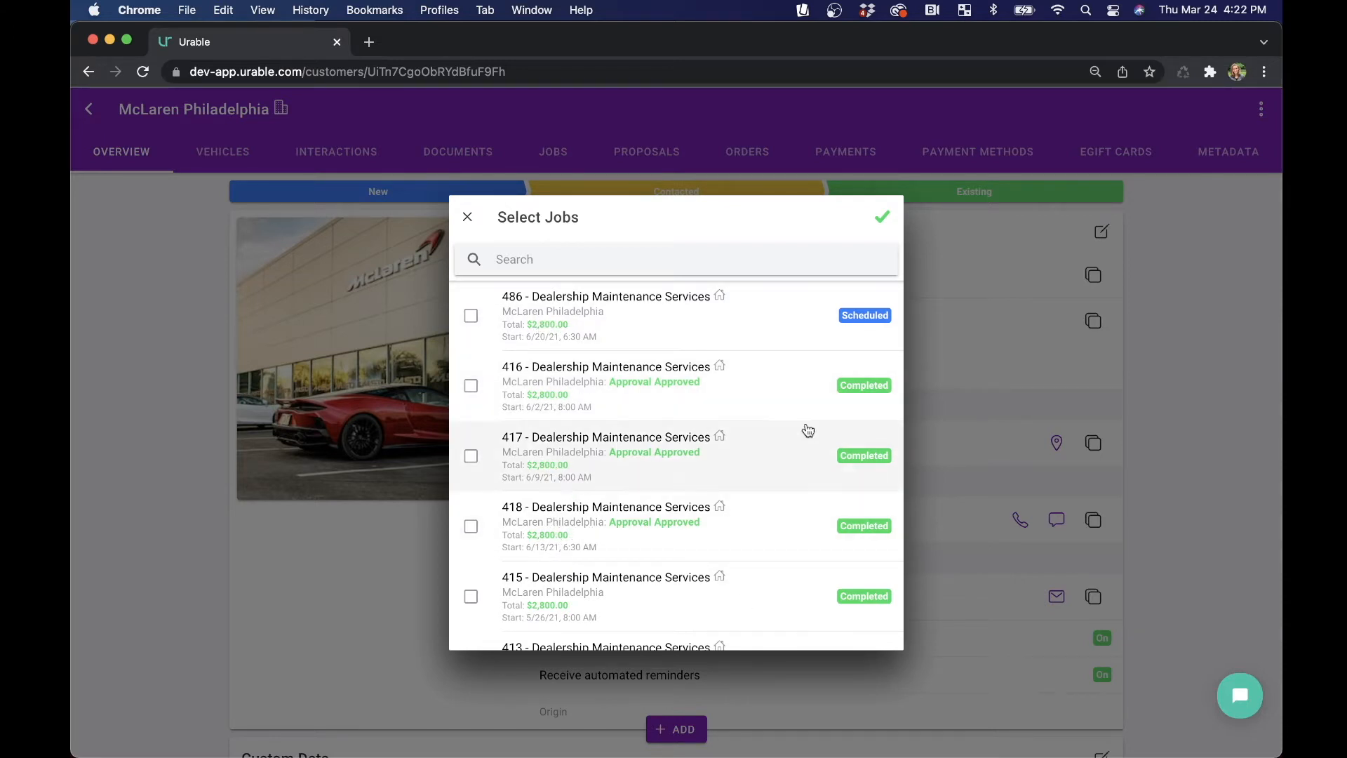
pyautogui.scroll(-2, 807, 492)
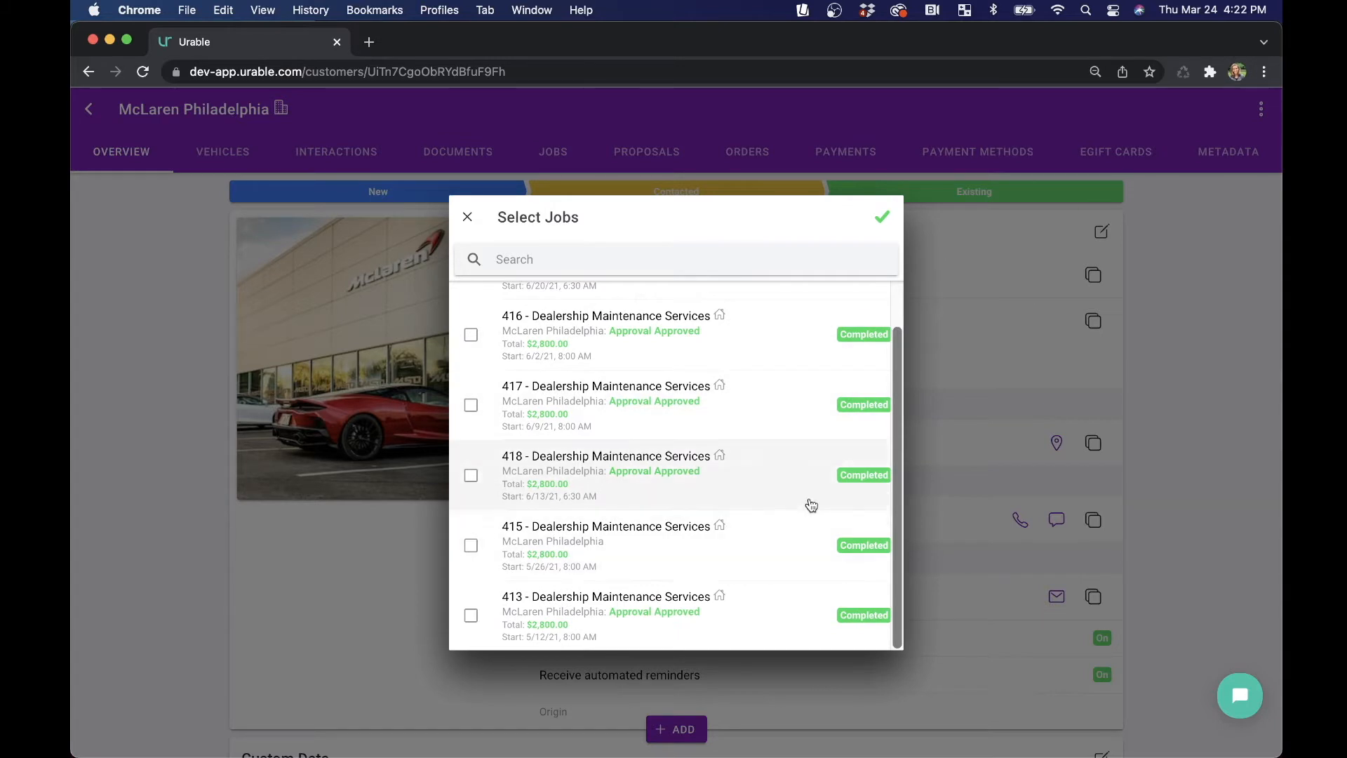
pyautogui.scroll(2, 812, 505)
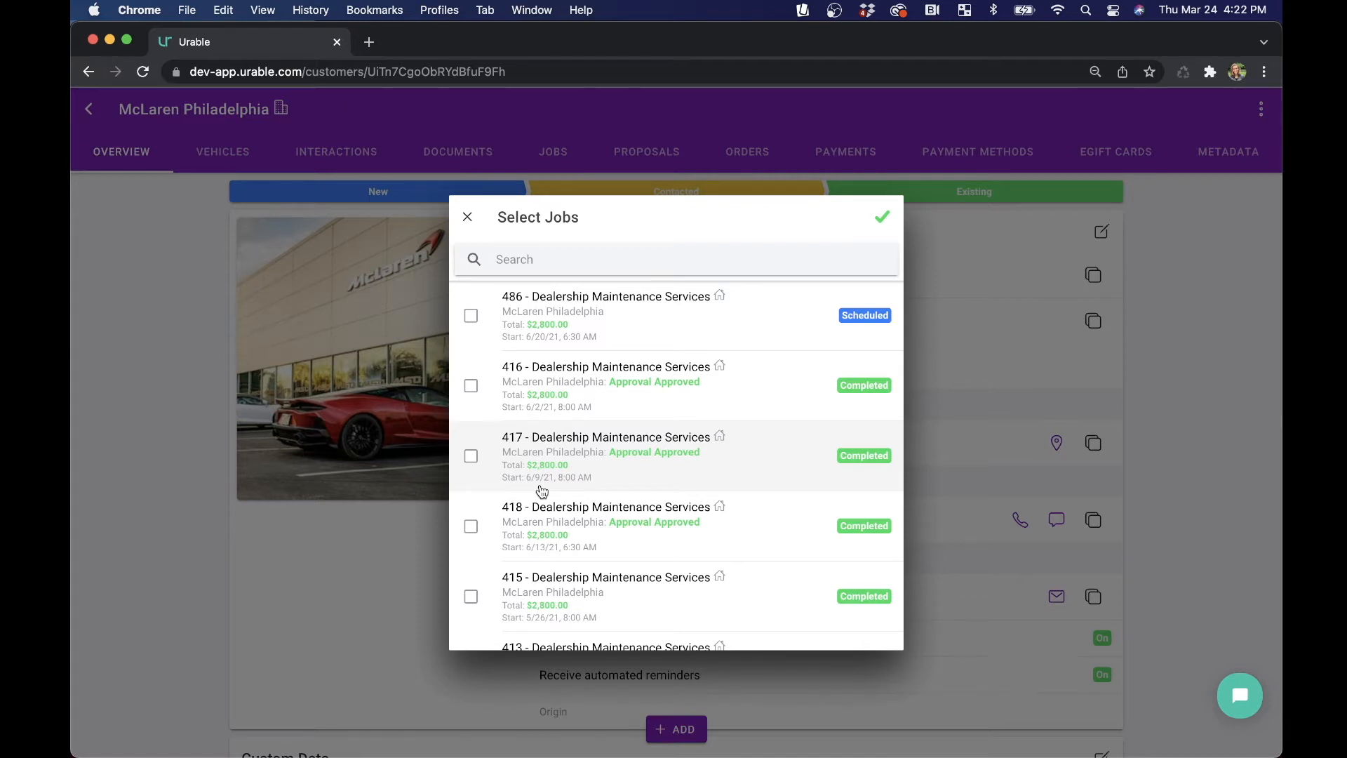
pyautogui.click(620, 401)
pyautogui.click(615, 454)
pyautogui.click(589, 522)
pyautogui.click(580, 613)
pyautogui.scroll(-1, 581, 615)
pyautogui.click(589, 607)
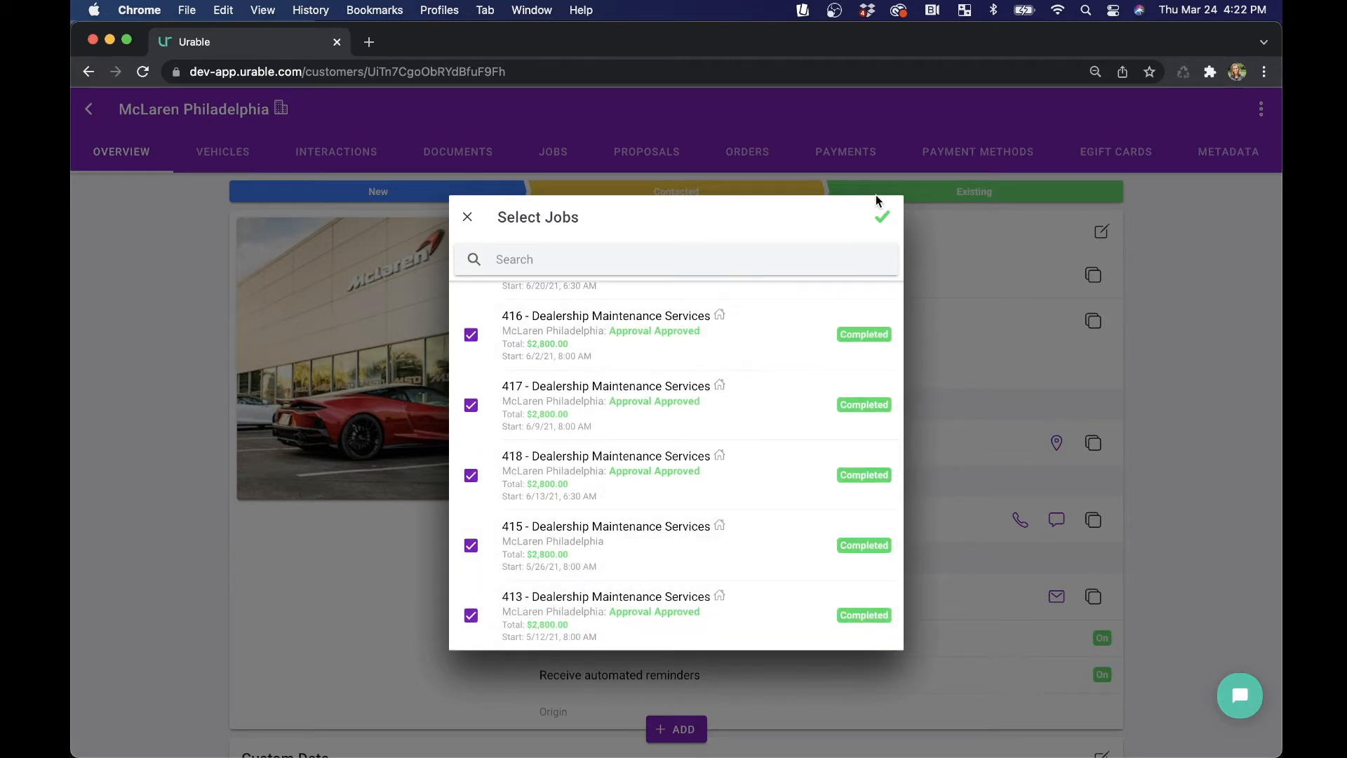
pyautogui.click(882, 216)
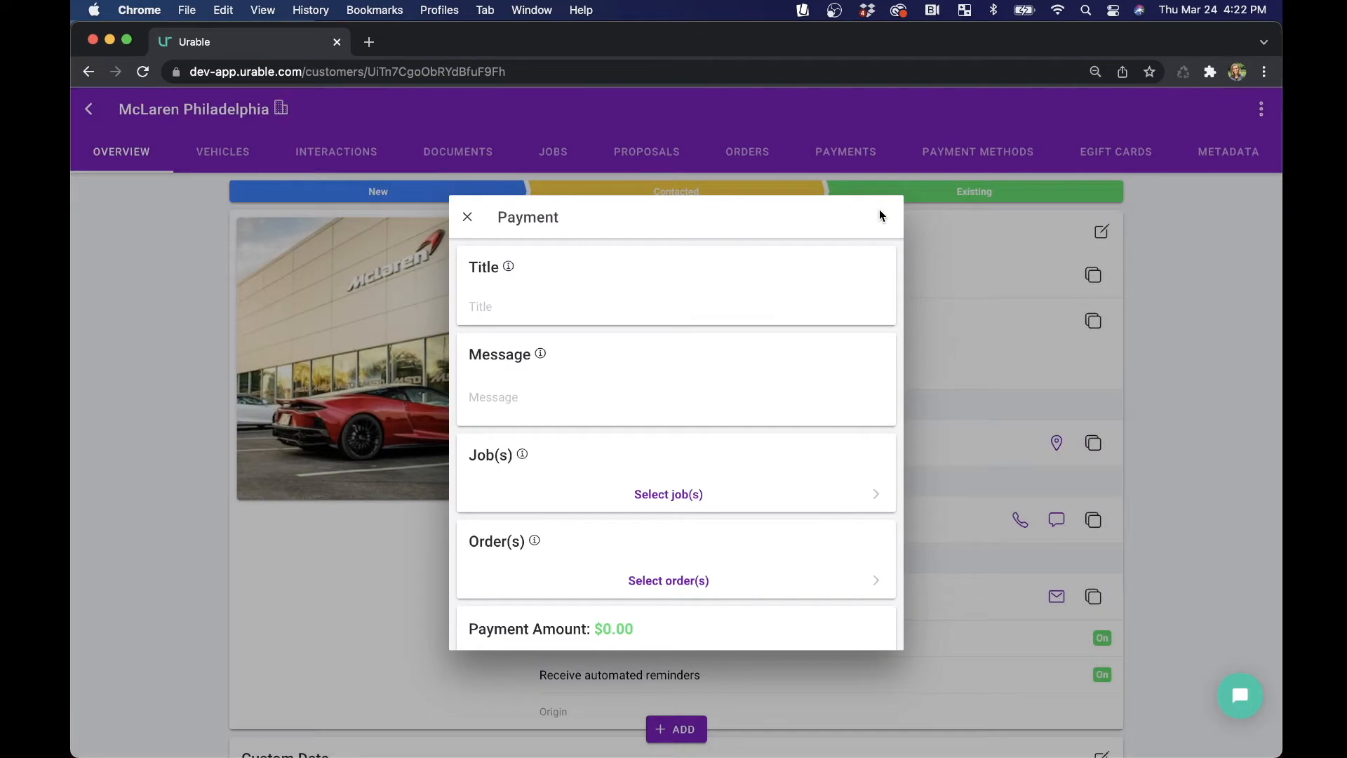
# Review the attached jobs, the payment amount and each job's line items in the payment form.
pyautogui.scroll(-2, 743, 387)
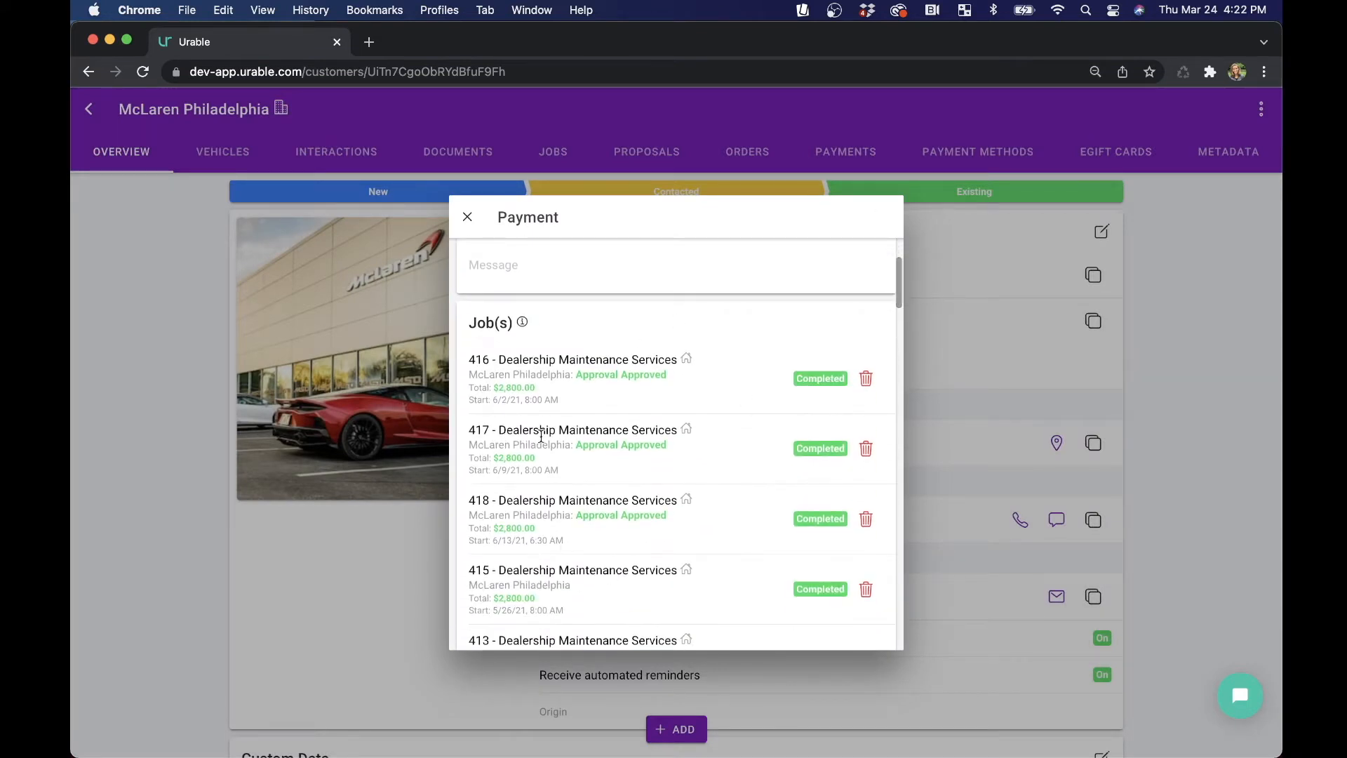
pyautogui.scroll(-5, 595, 351)
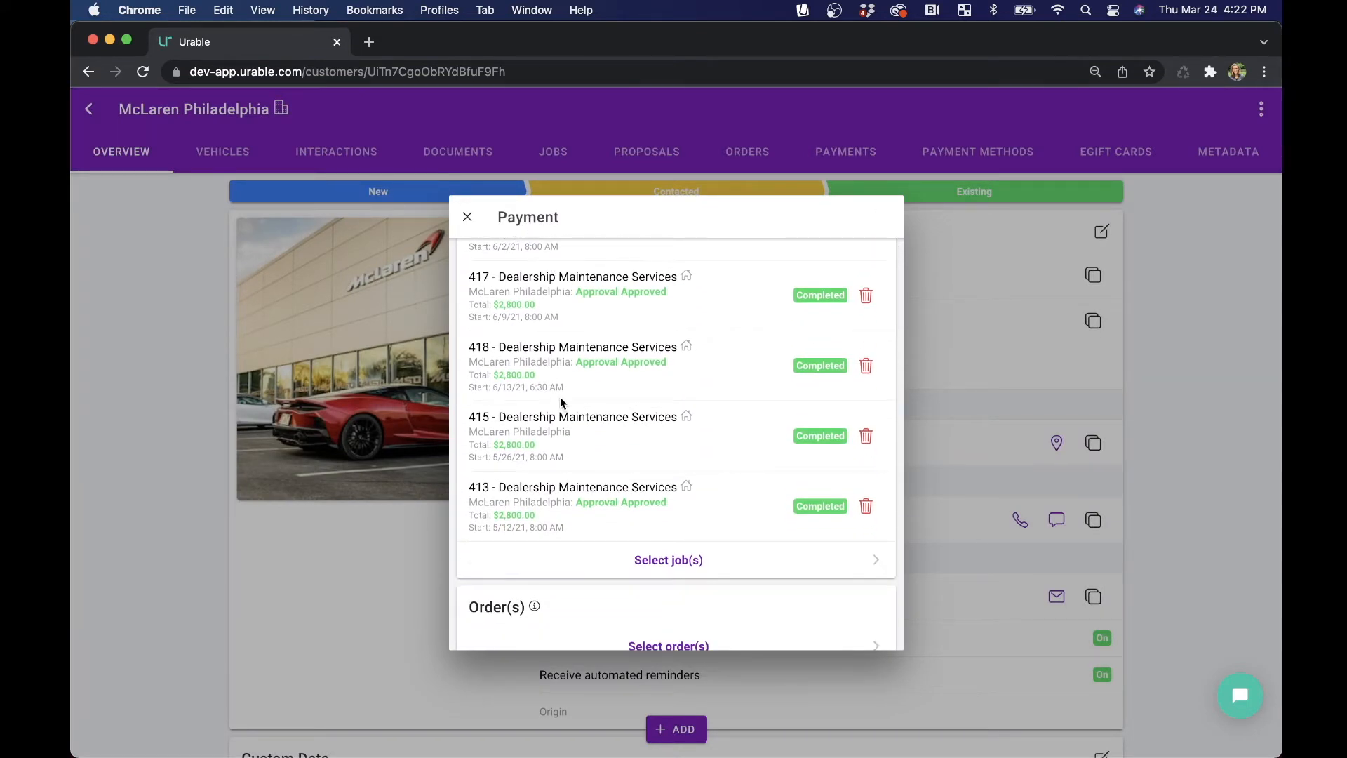
pyautogui.scroll(-5, 560, 400)
pyautogui.moveTo(604, 368); pyautogui.dragTo(687, 376)
pyautogui.click(708, 361)
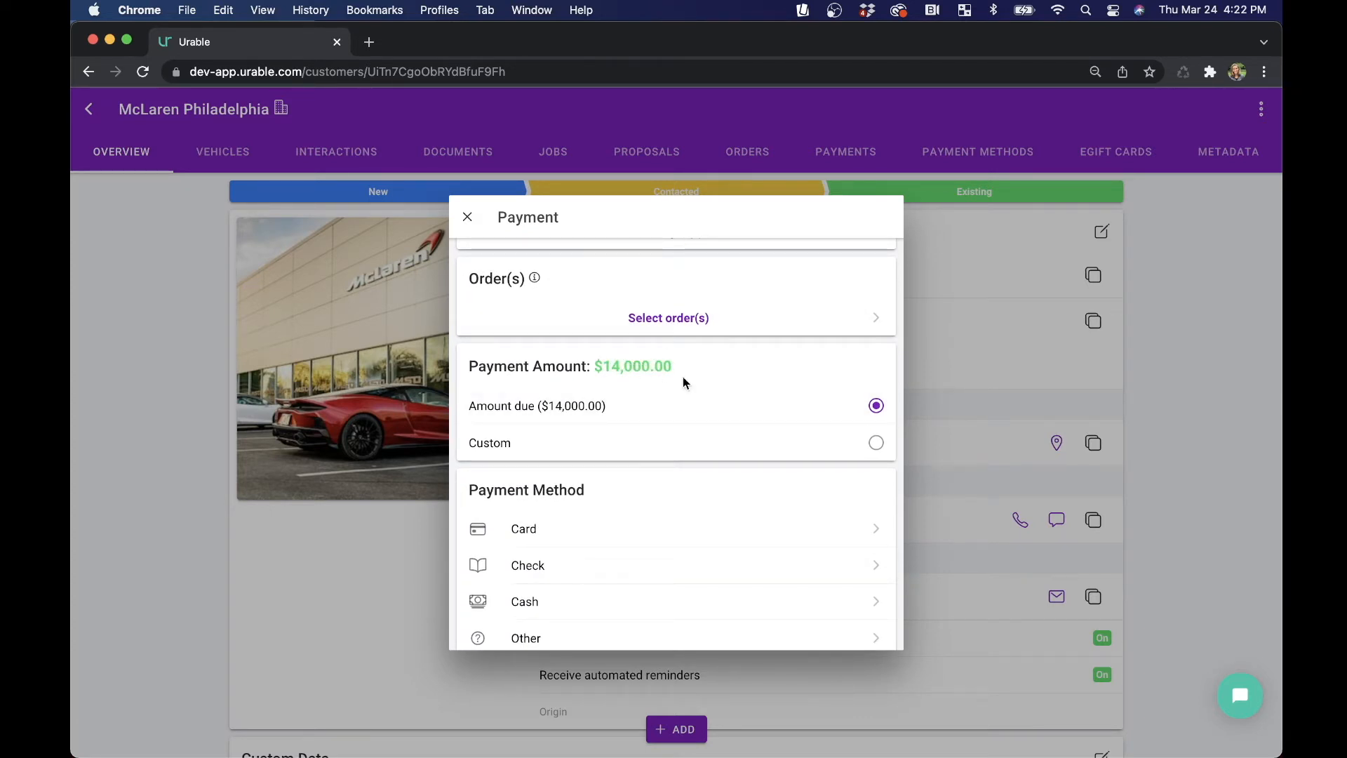
pyautogui.scroll(-5, 678, 414)
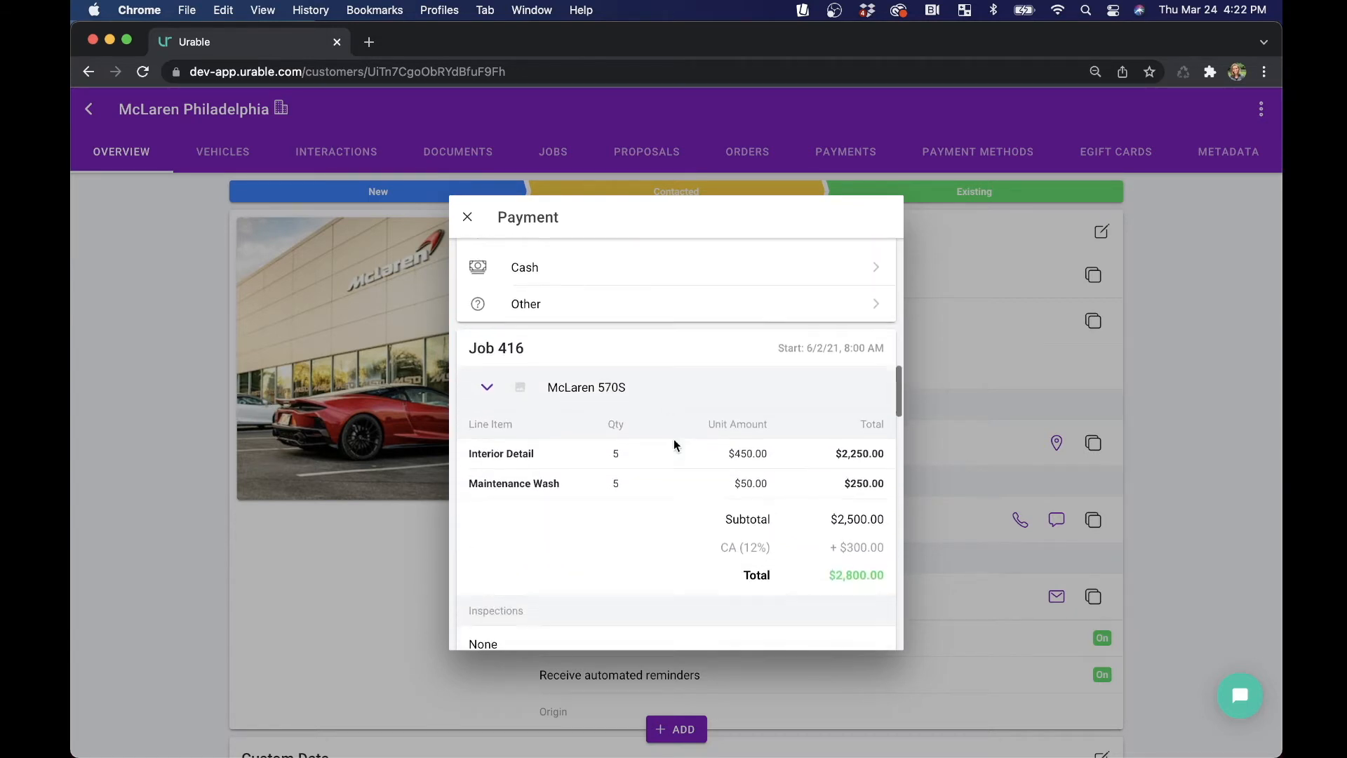
pyautogui.scroll(-8, 674, 445)
pyautogui.scroll(-7, 733, 377)
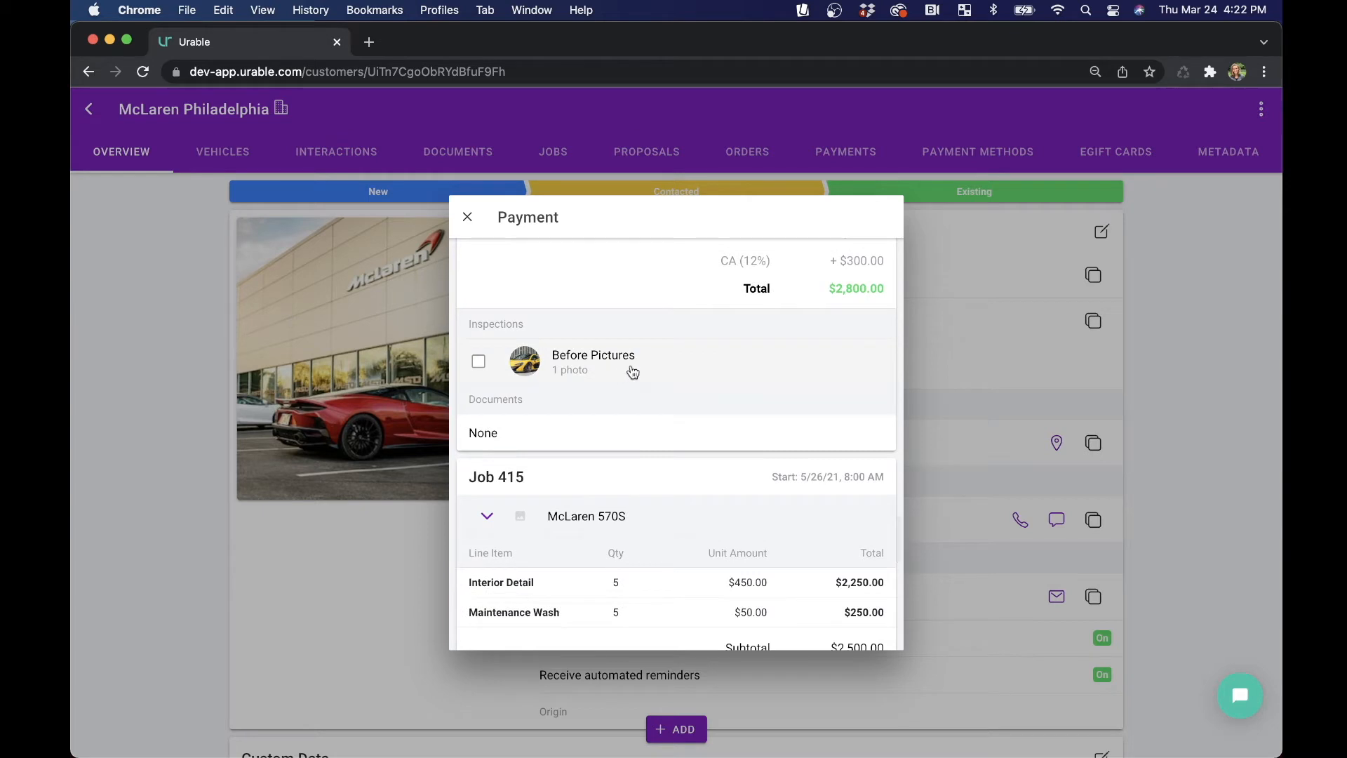
pyautogui.scroll(3, 631, 372)
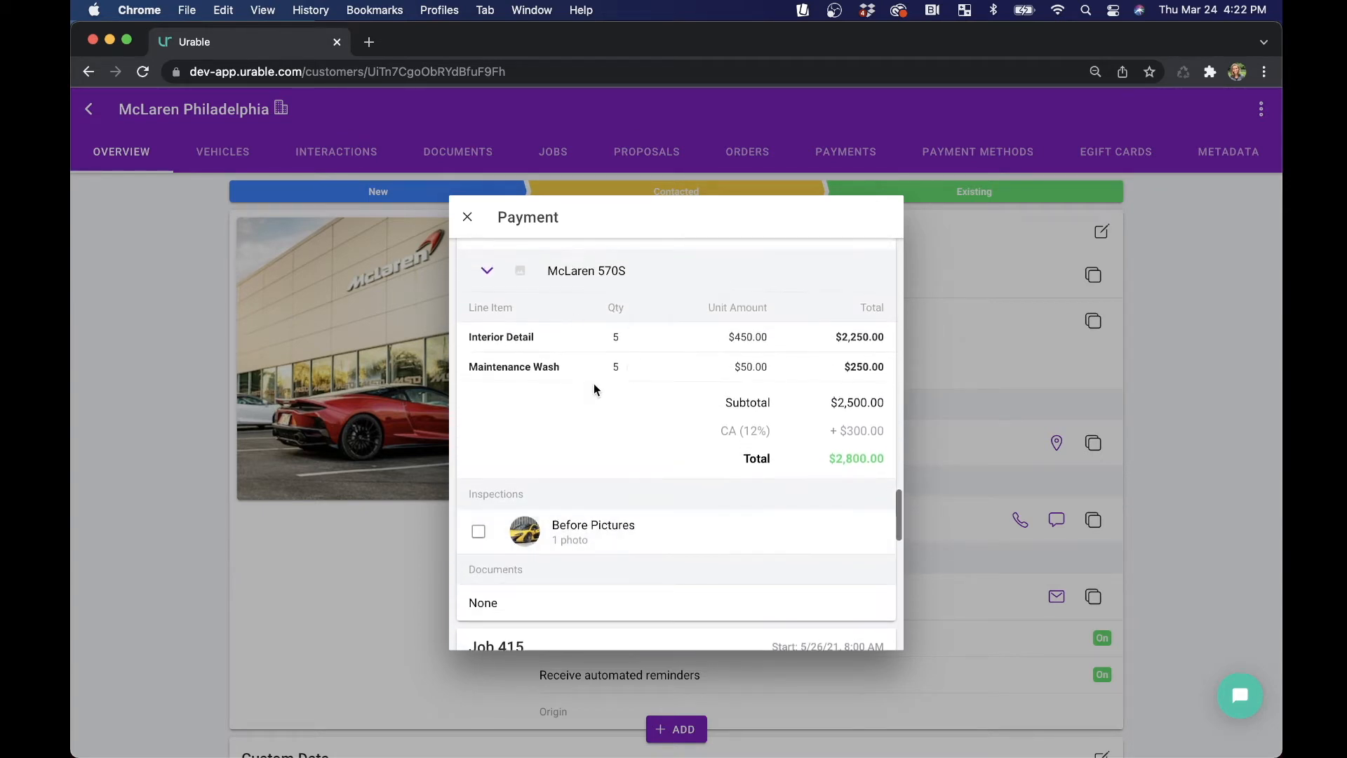
pyautogui.click(589, 541)
pyautogui.scroll(-2, 721, 544)
pyautogui.scroll(-10, 722, 545)
pyautogui.click(691, 414)
pyautogui.scroll(-5, 636, 480)
pyautogui.click(620, 554)
pyautogui.scroll(10, 661, 420)
pyautogui.scroll(15, 661, 424)
pyautogui.scroll(-1, 662, 426)
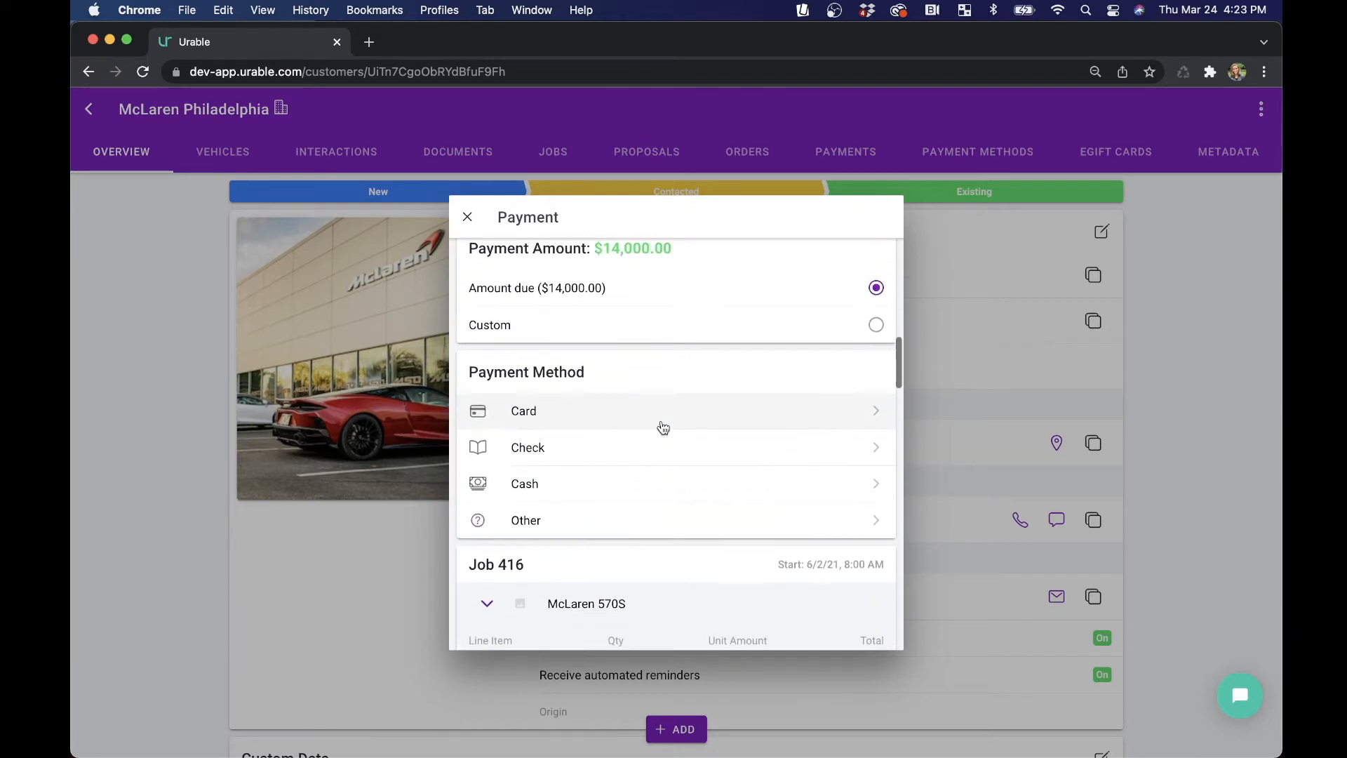
# Choose check as the payment method and submit the payment as pending.
pyautogui.click(556, 412)
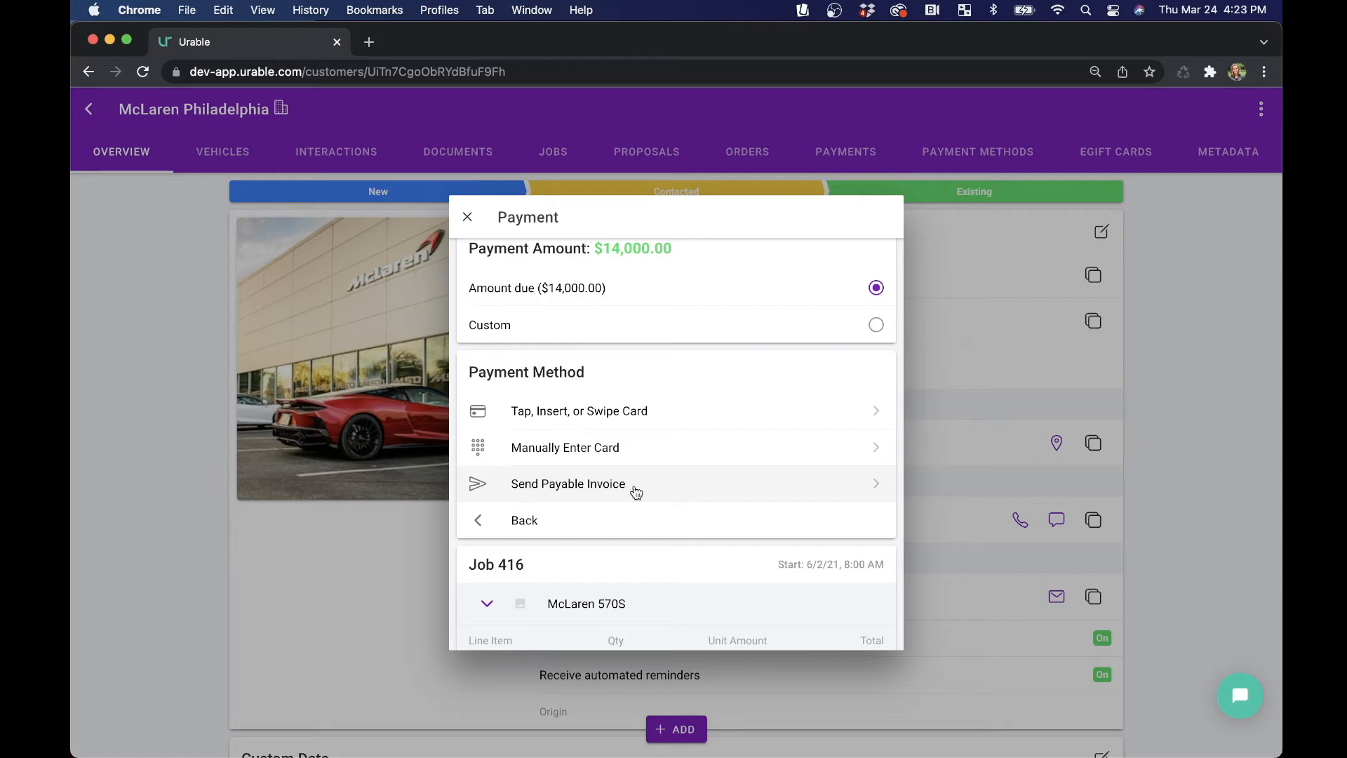
pyautogui.click(560, 528)
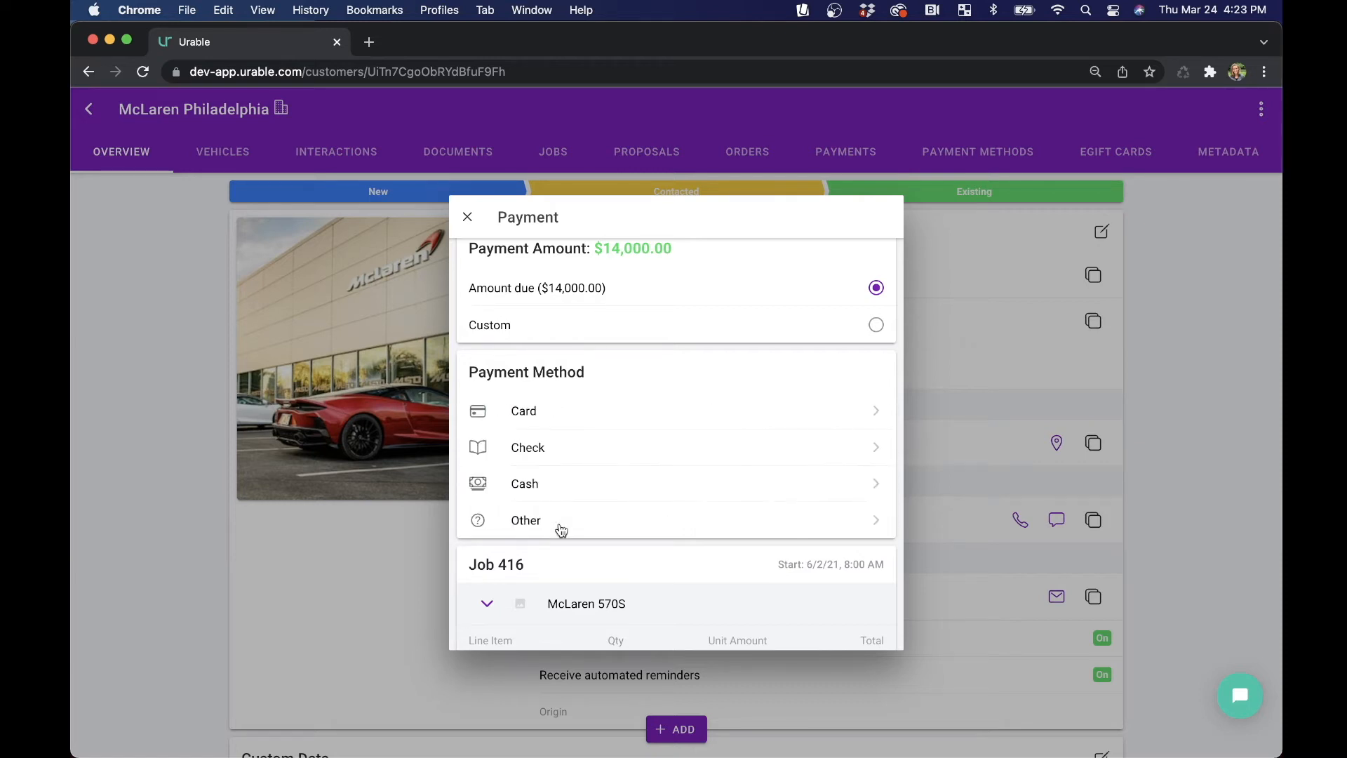
pyautogui.click(595, 456)
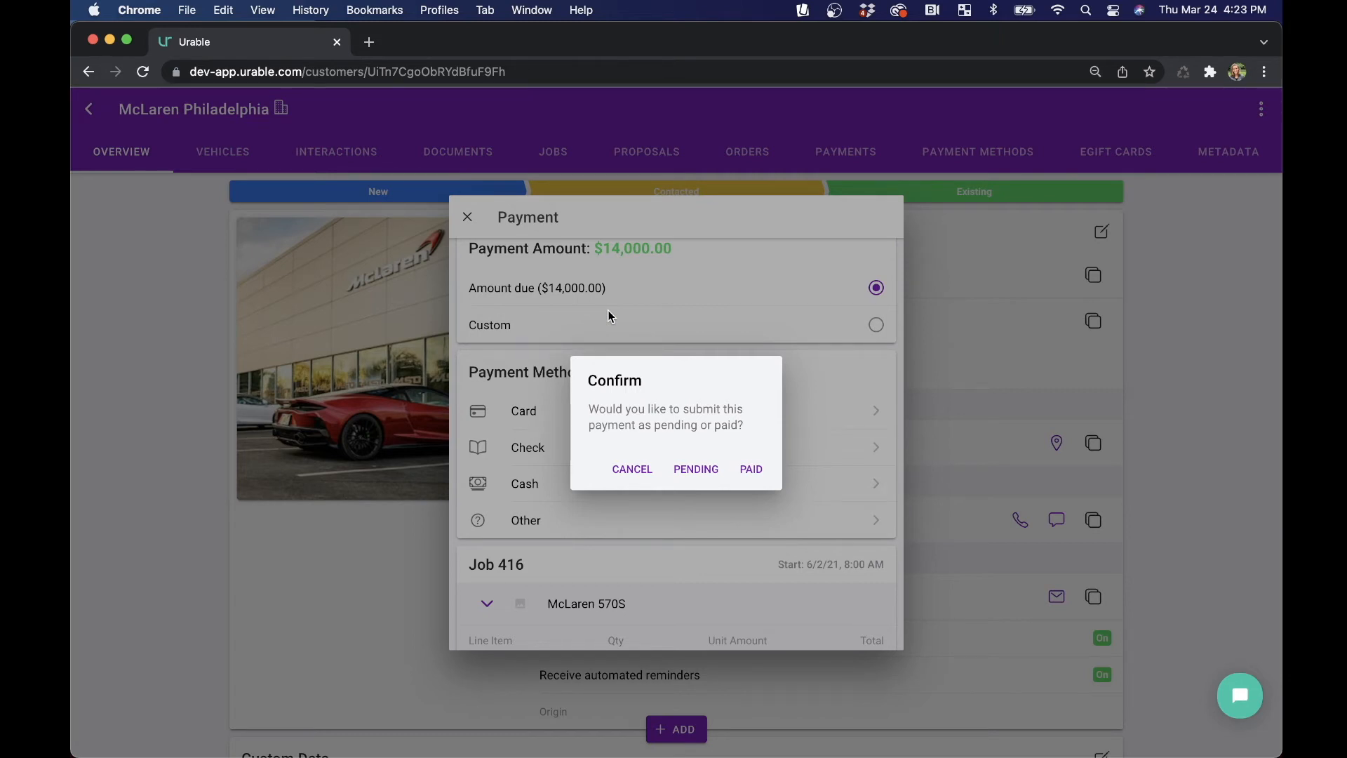
pyautogui.click(696, 470)
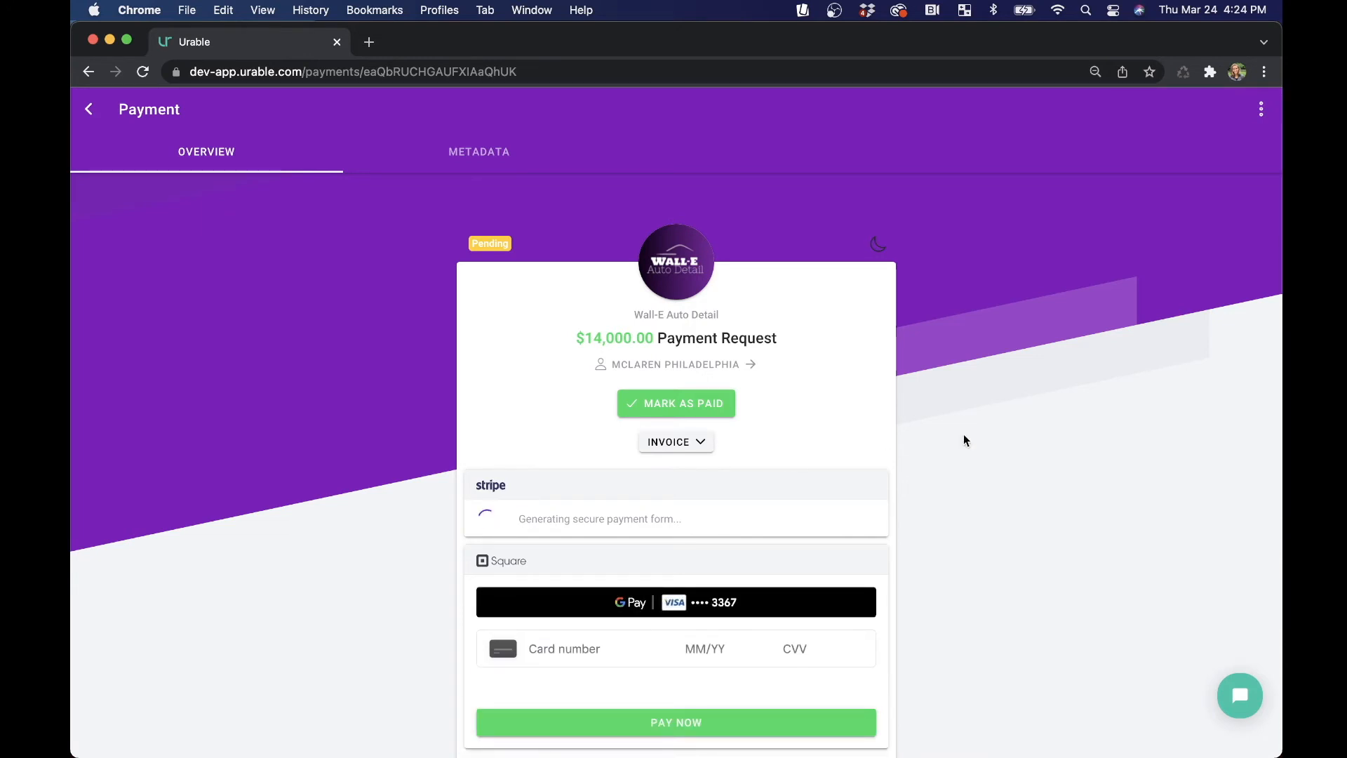
# Download the payment's invoice as a PDF, keeping the default memo and display options.
pyautogui.scroll(-15, 964, 435)
pyautogui.scroll(-5, 963, 440)
pyautogui.scroll(20, 963, 440)
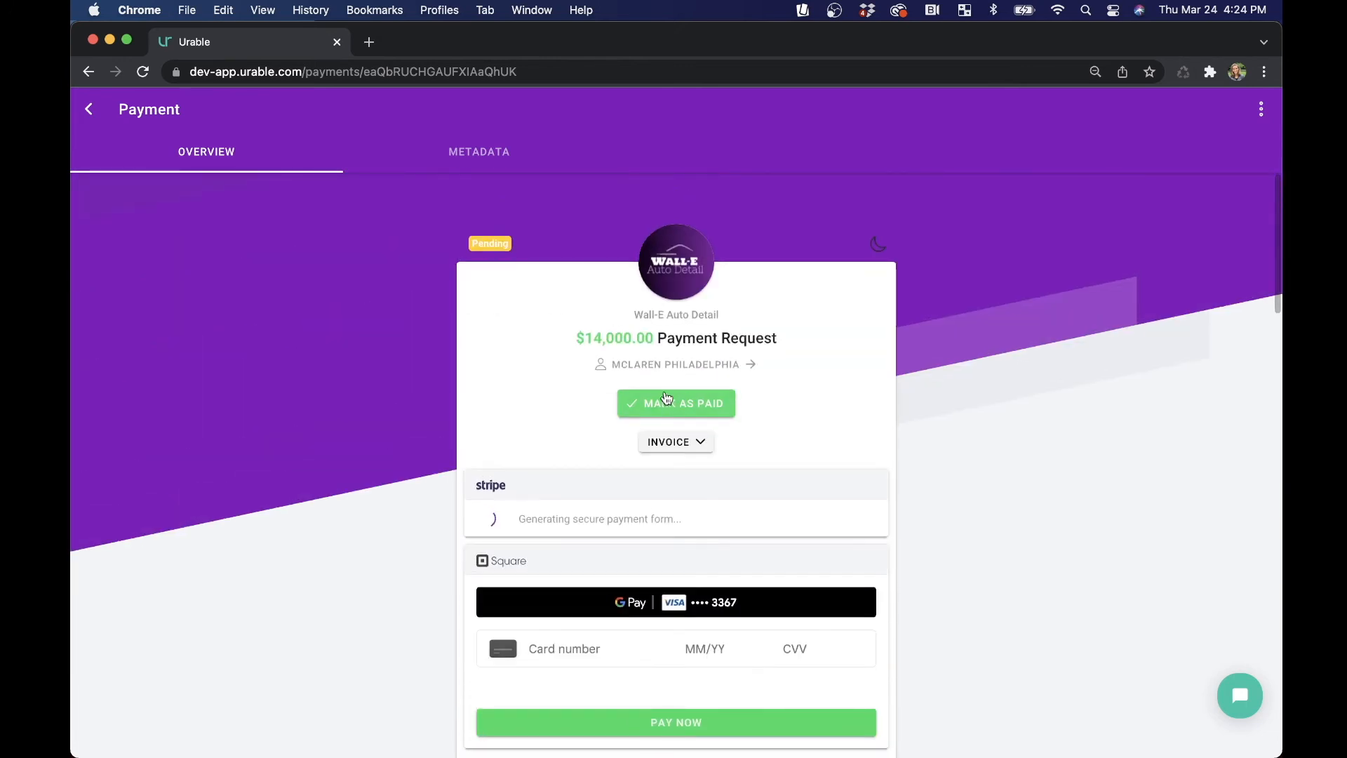
pyautogui.click(676, 441)
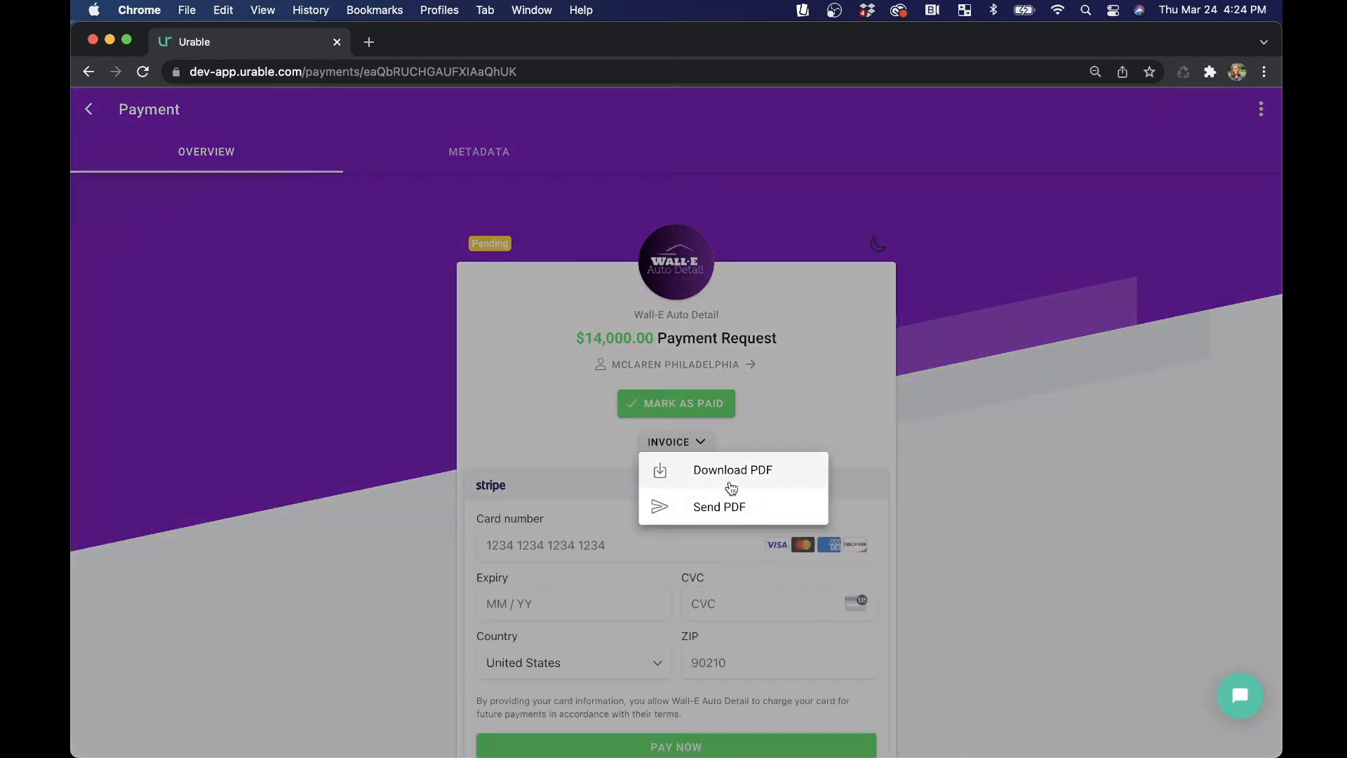
pyautogui.click(728, 482)
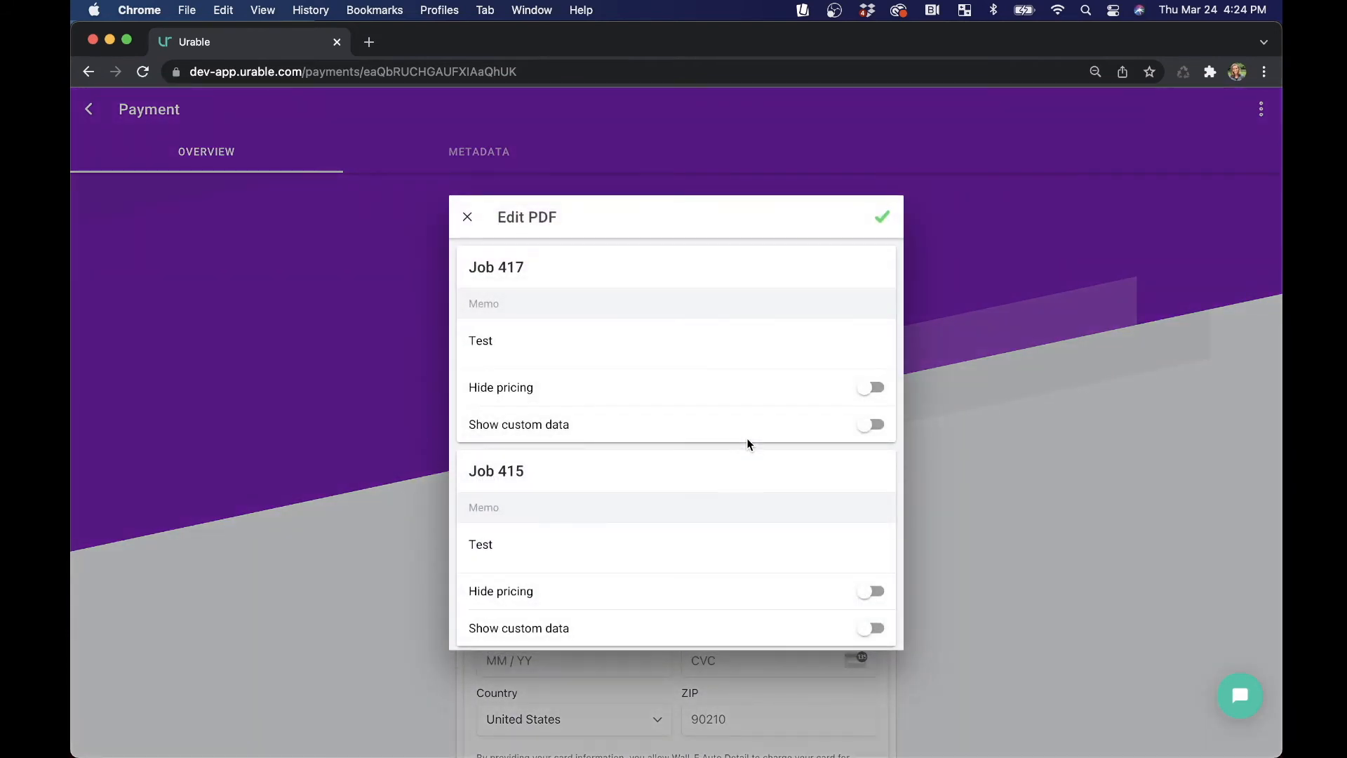
pyautogui.click(881, 218)
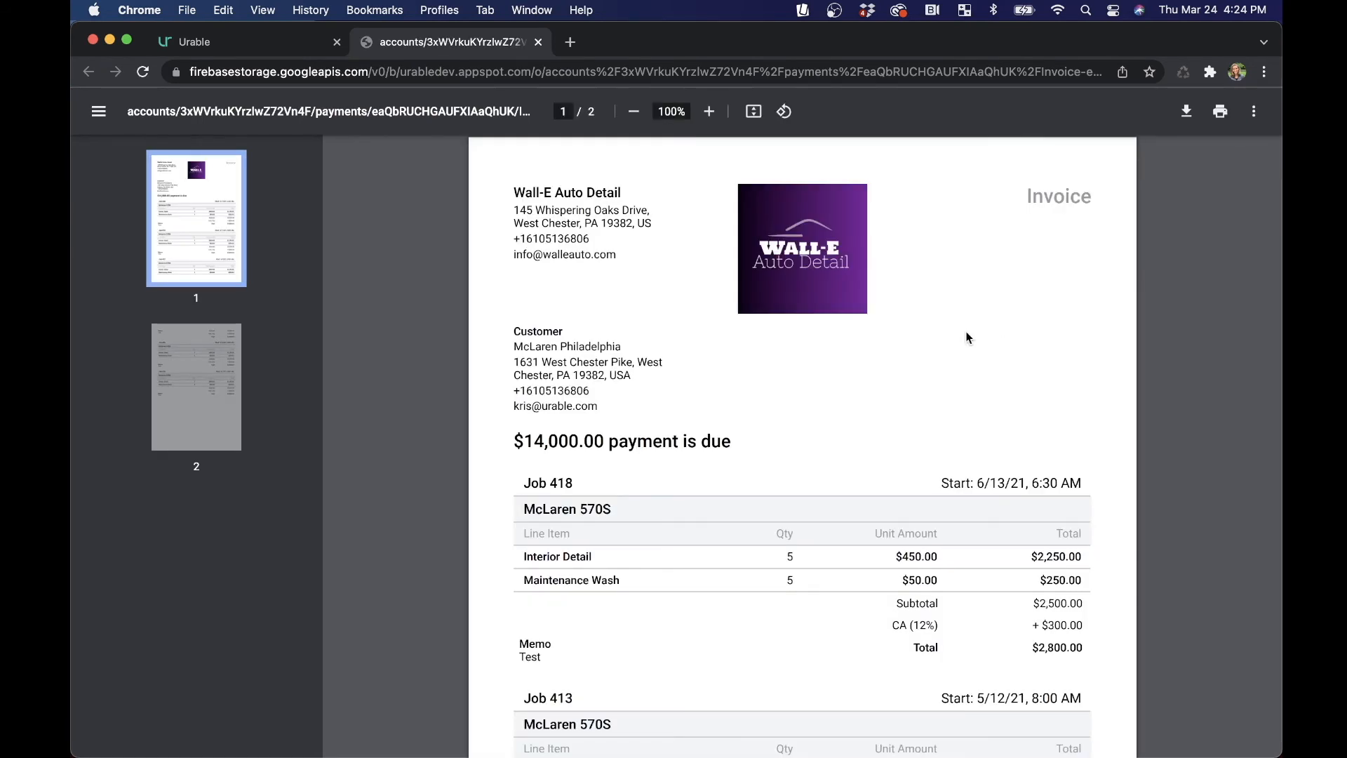
# Read through the invoice PDF's job sections and totals on both pages.
pyautogui.scroll(-5, 967, 339)
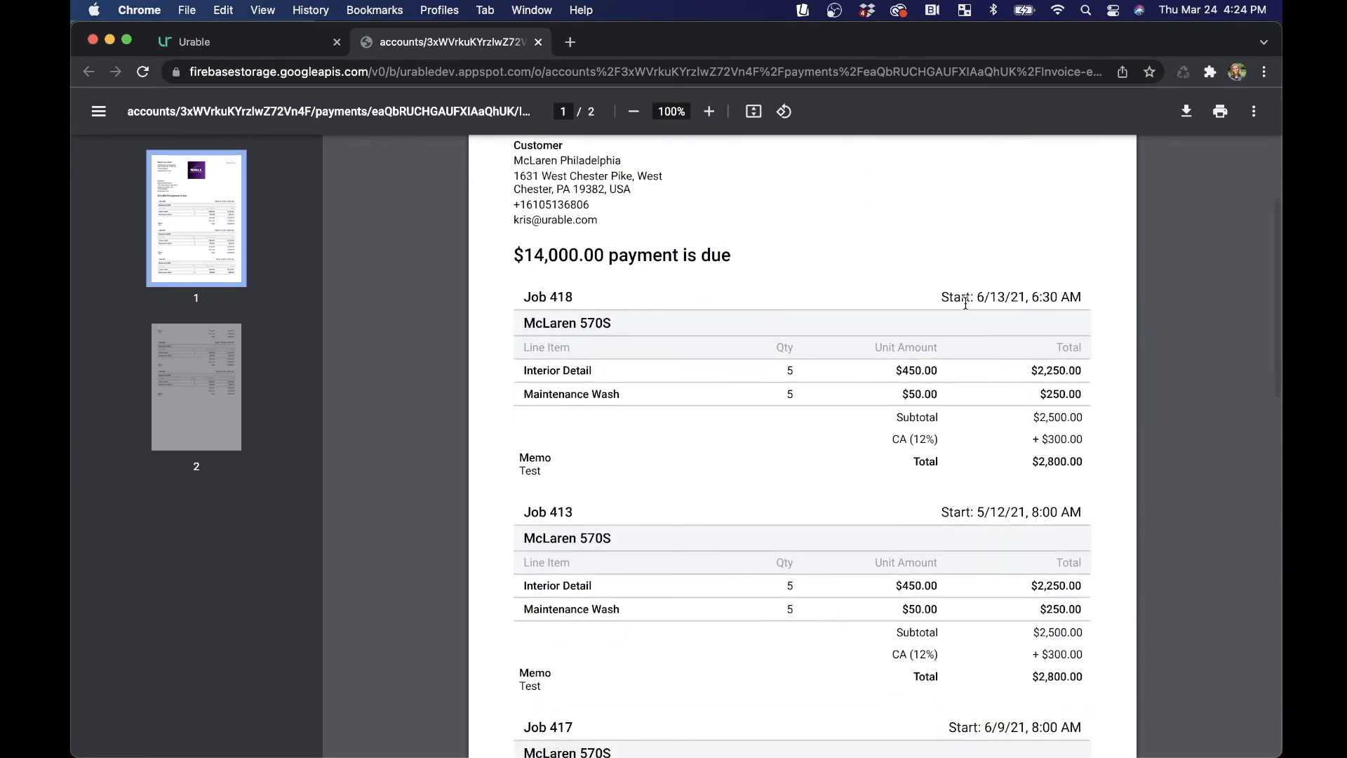
pyautogui.scroll(-5, 1010, 393)
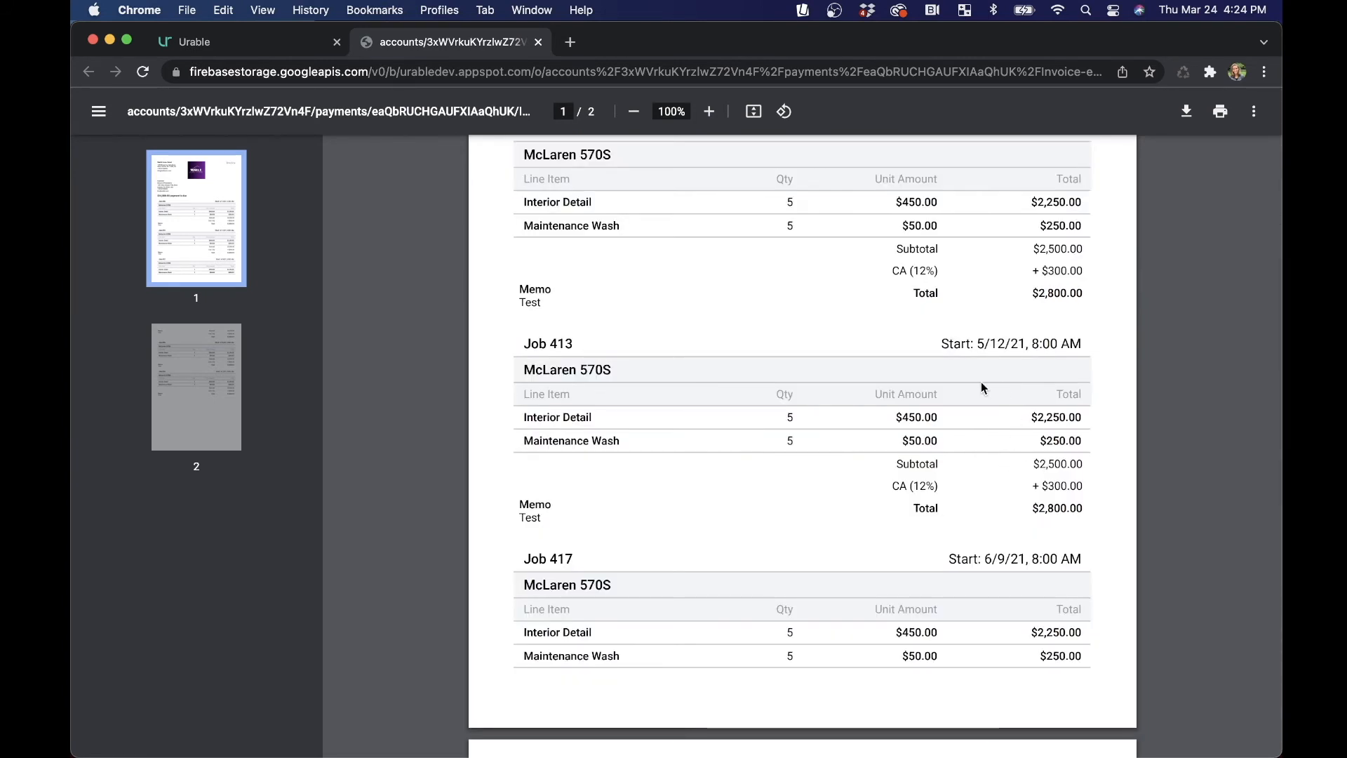
pyautogui.moveTo(527, 343); pyautogui.dragTo(598, 351)
pyautogui.click(580, 342)
pyautogui.moveTo(534, 560); pyautogui.dragTo(597, 566)
pyautogui.click(597, 567)
pyautogui.scroll(8, 586, 448)
pyautogui.moveTo(518, 361); pyautogui.dragTo(734, 361)
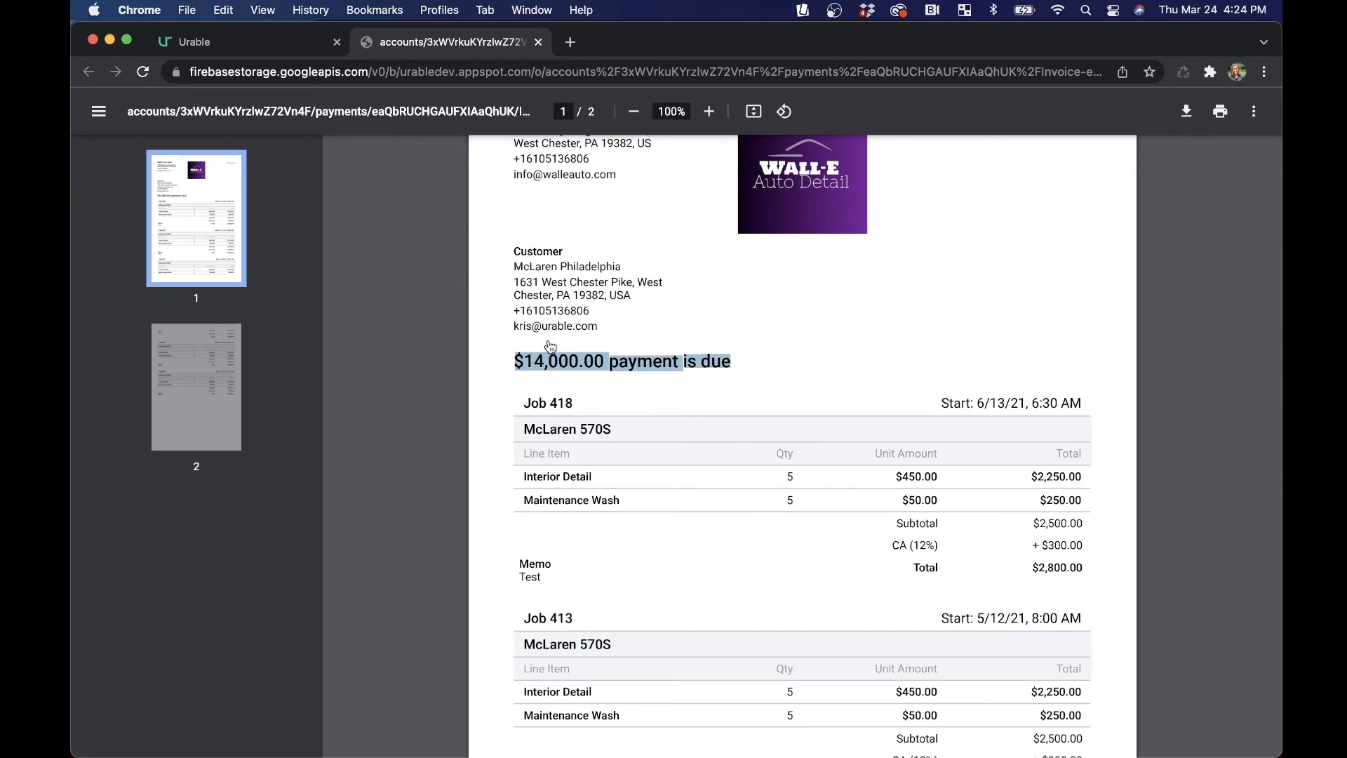
pyautogui.click(733, 361)
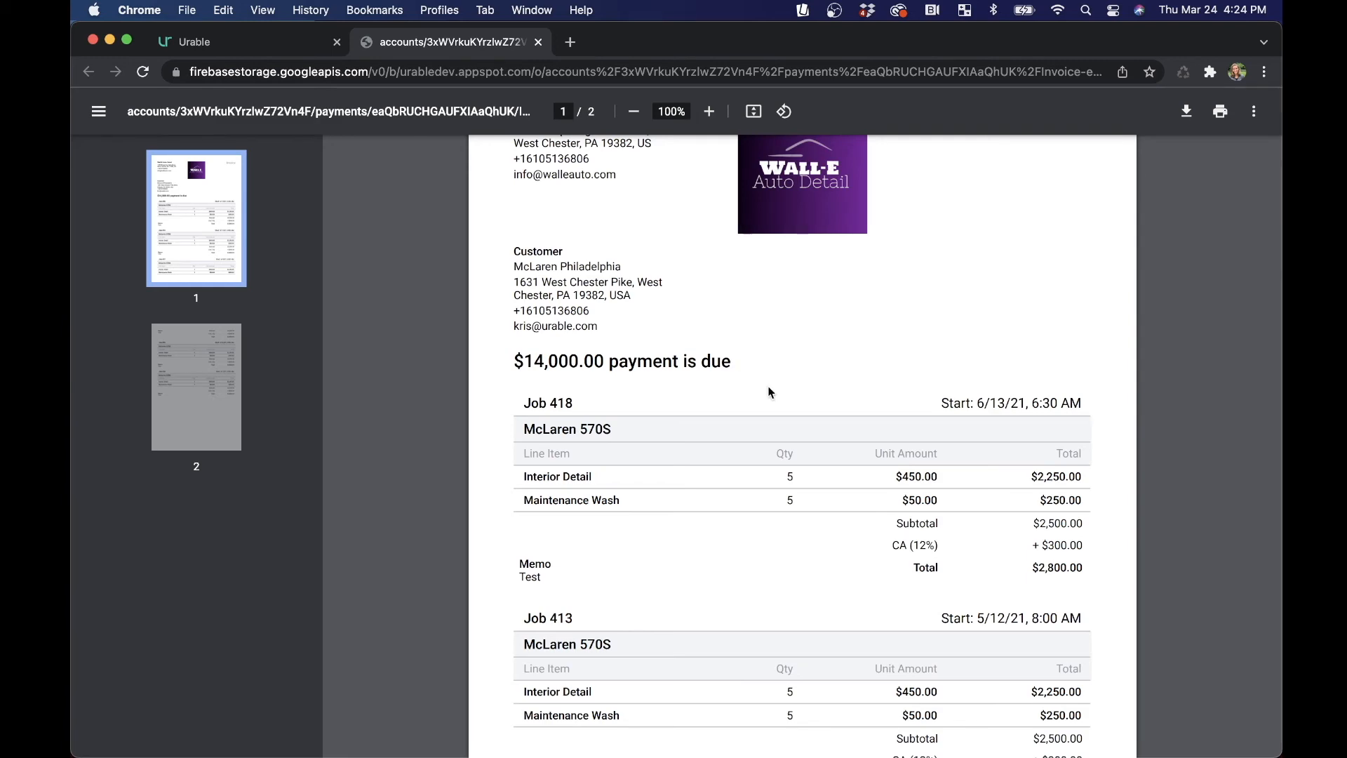
pyautogui.scroll(-10, 774, 456)
pyautogui.scroll(-4, 774, 456)
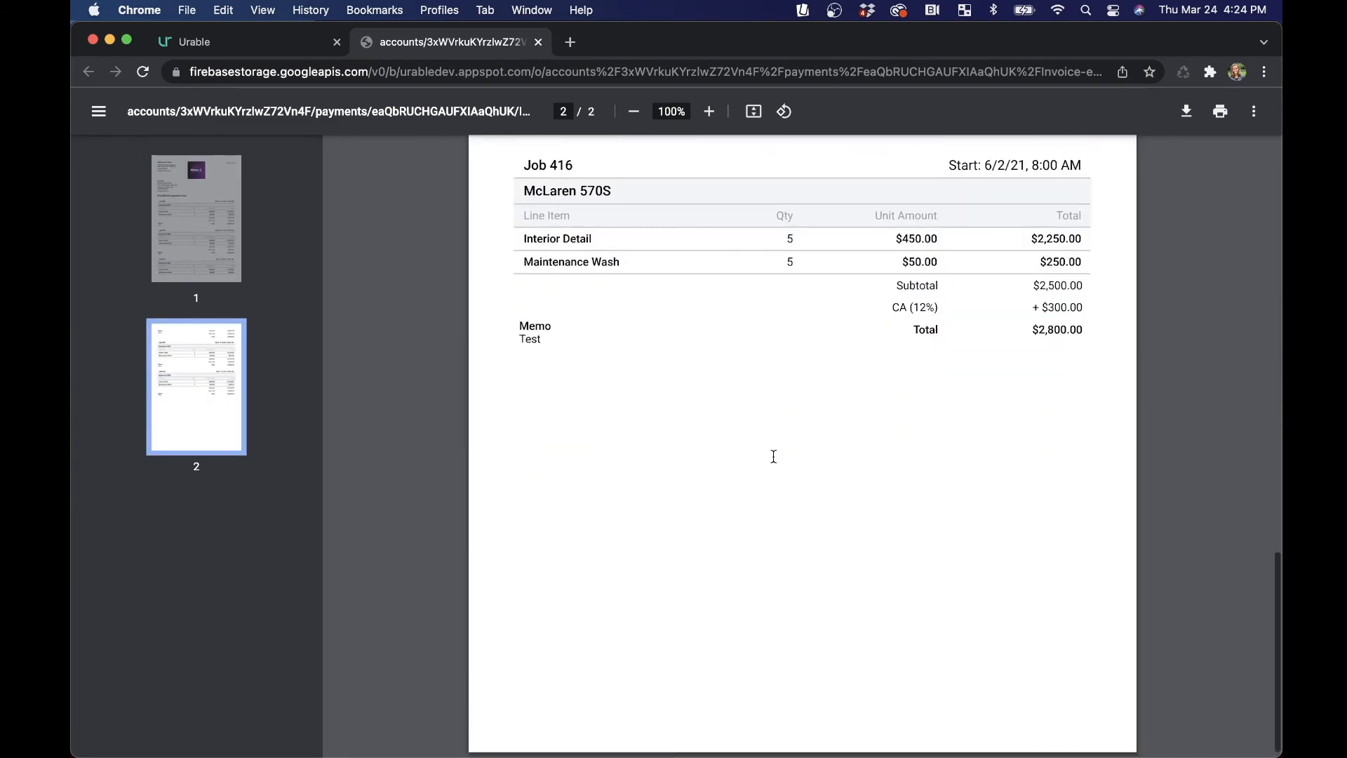
pyautogui.scroll(20, 773, 456)
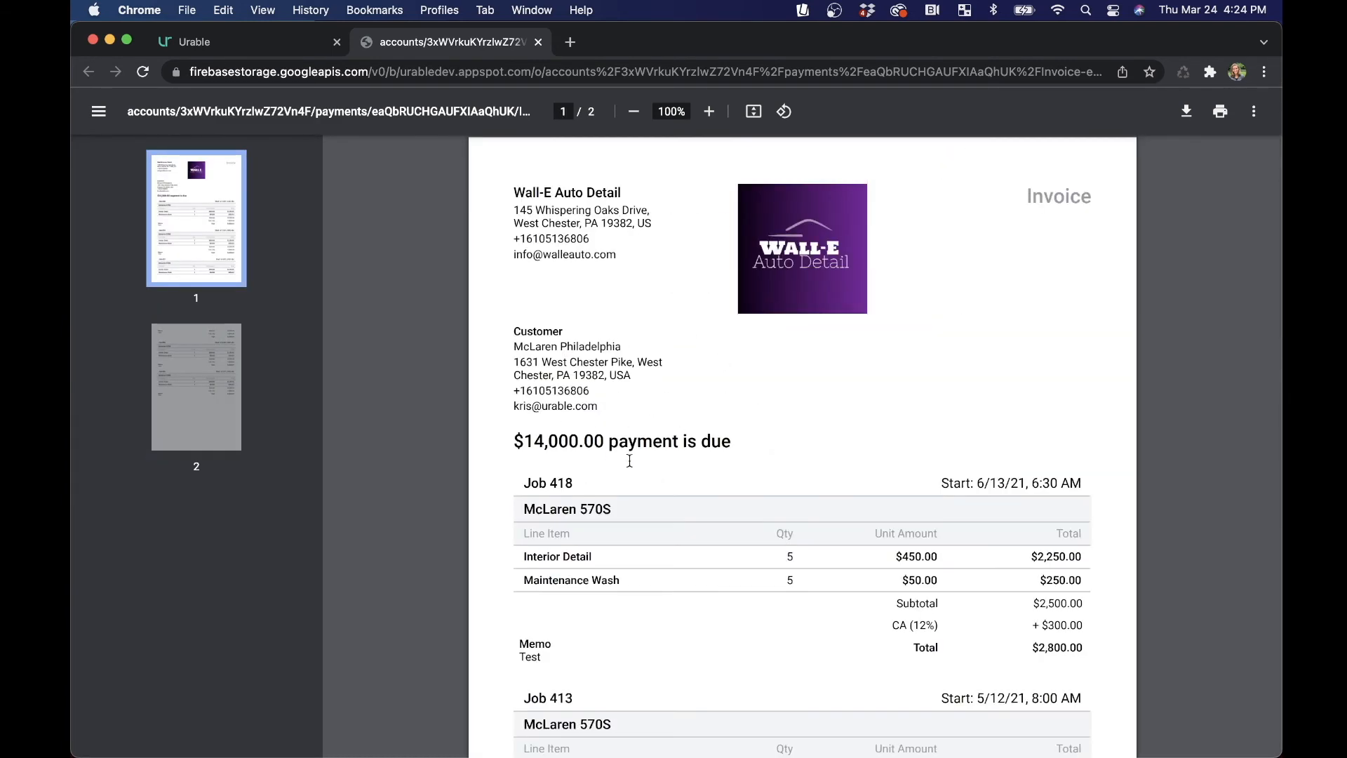
# Return to the customer's payments list and open the new $14,000.00 pending payment.
pyautogui.click(249, 39)
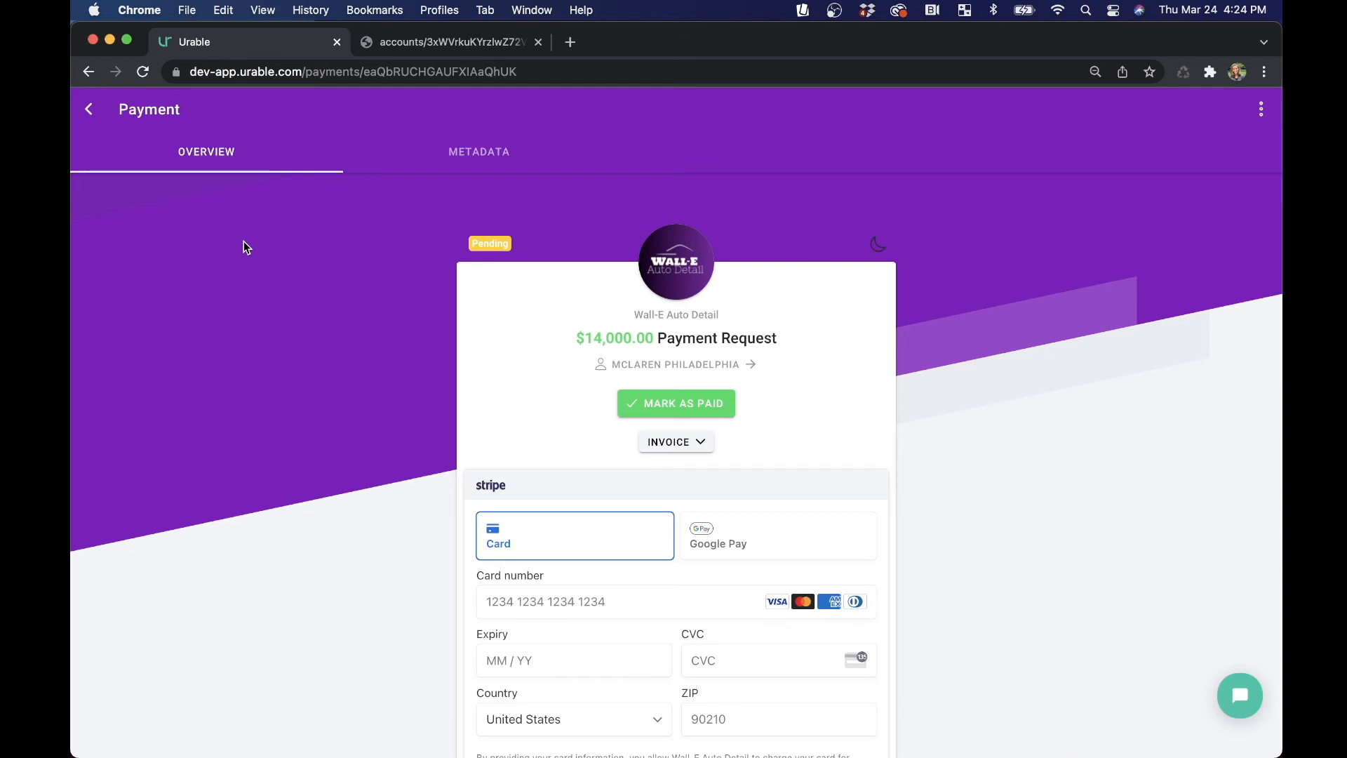
pyautogui.click(89, 109)
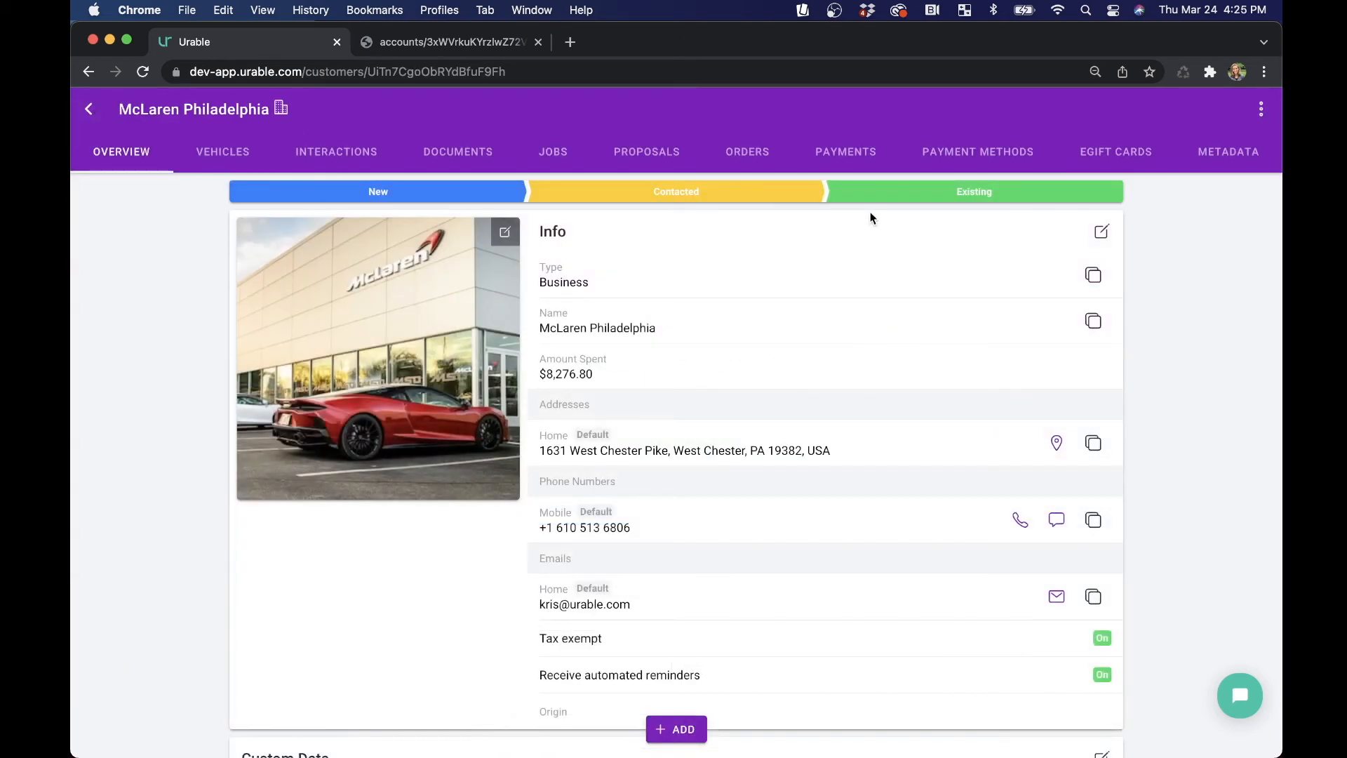
pyautogui.click(847, 156)
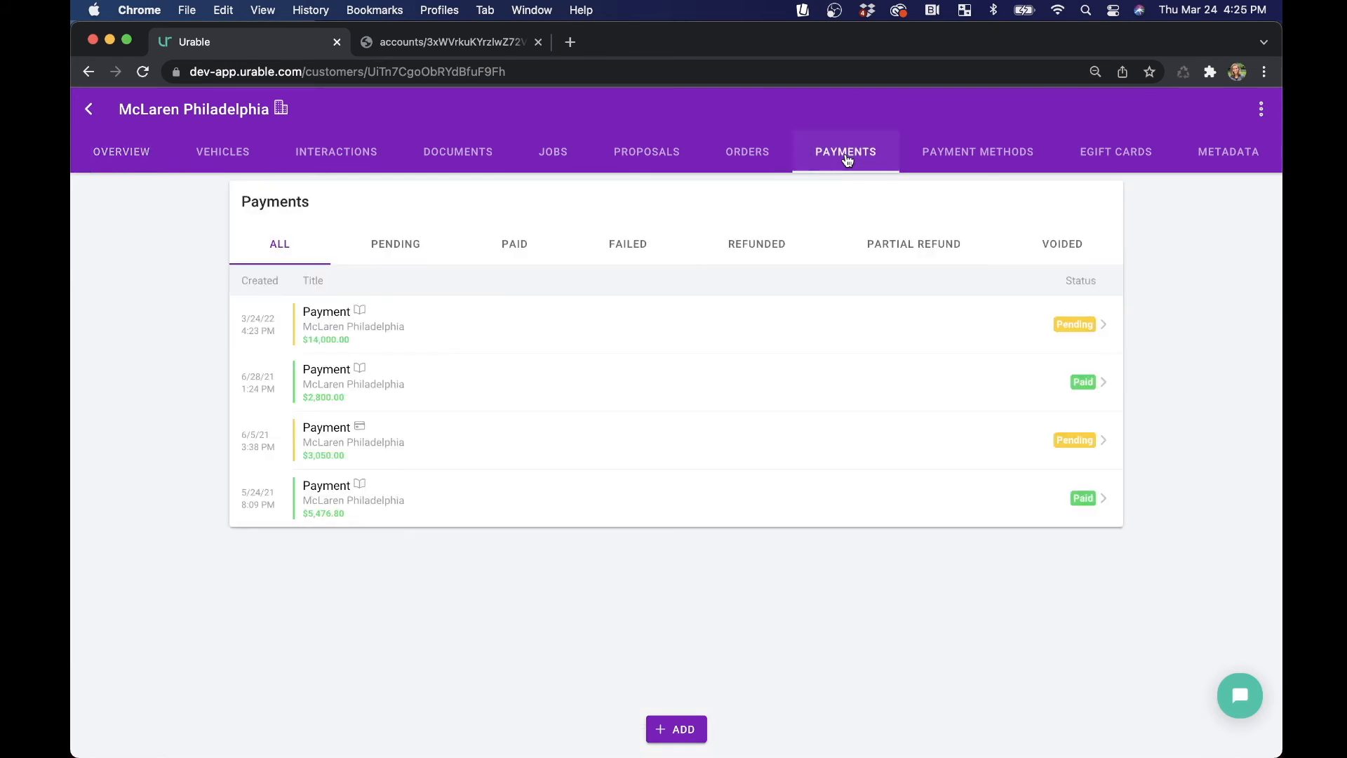
pyautogui.click(630, 323)
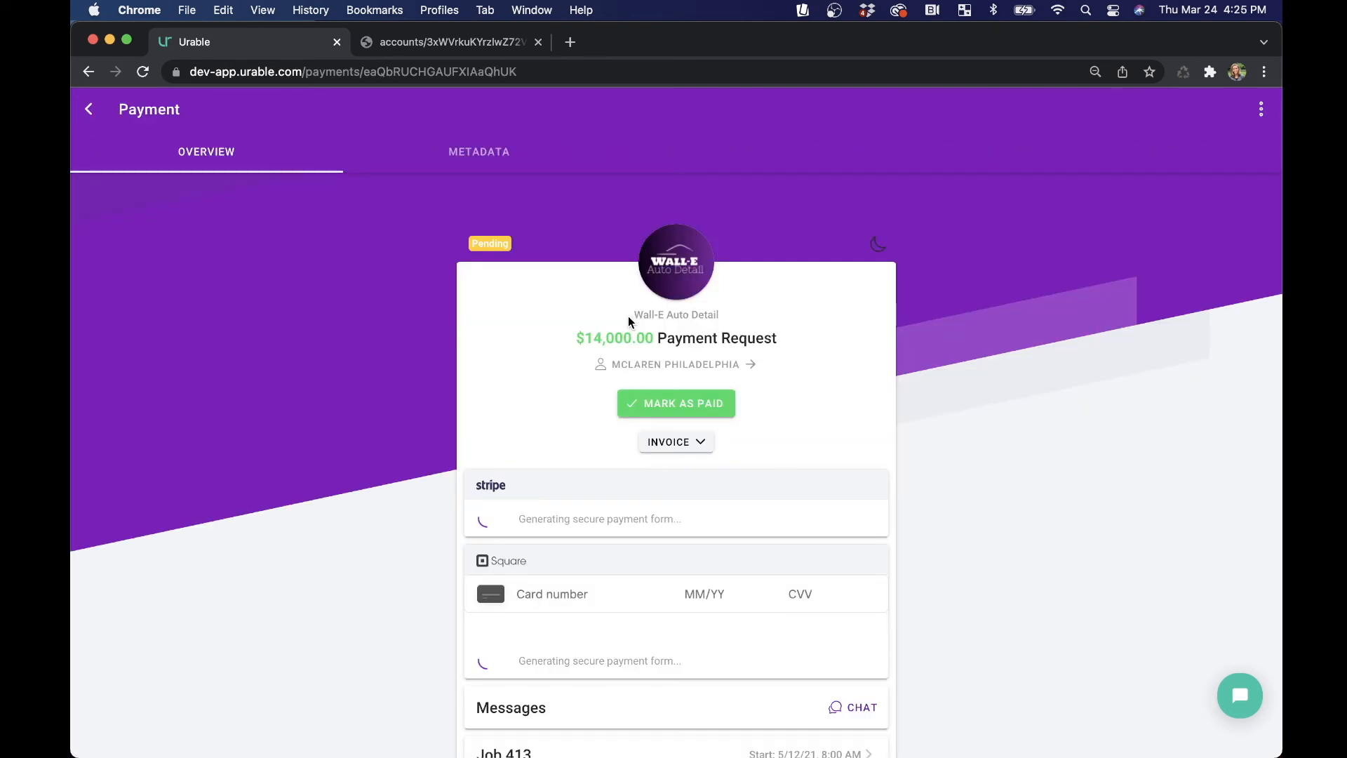
# Mark the payment as paid.
pyautogui.click(670, 407)
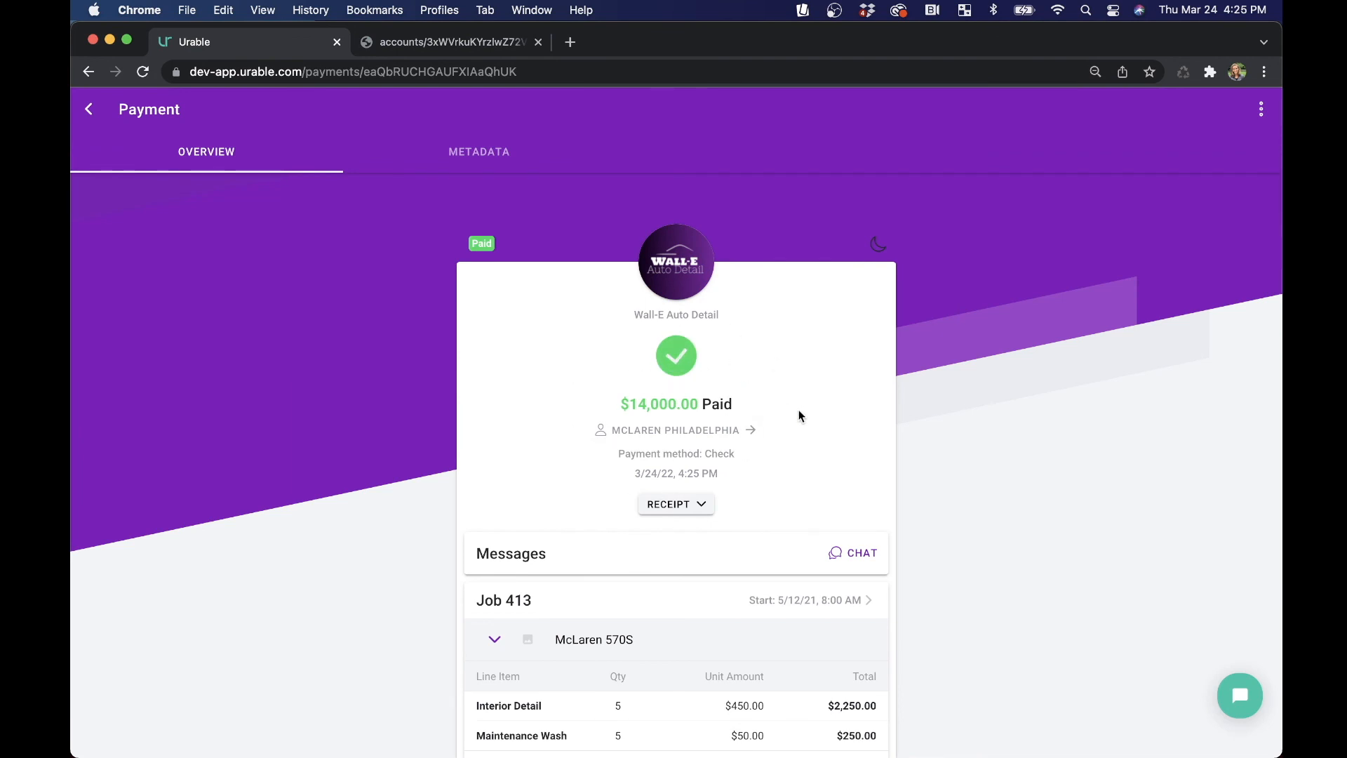
pyautogui.scroll(-6, 866, 451)
pyautogui.scroll(-10, 856, 401)
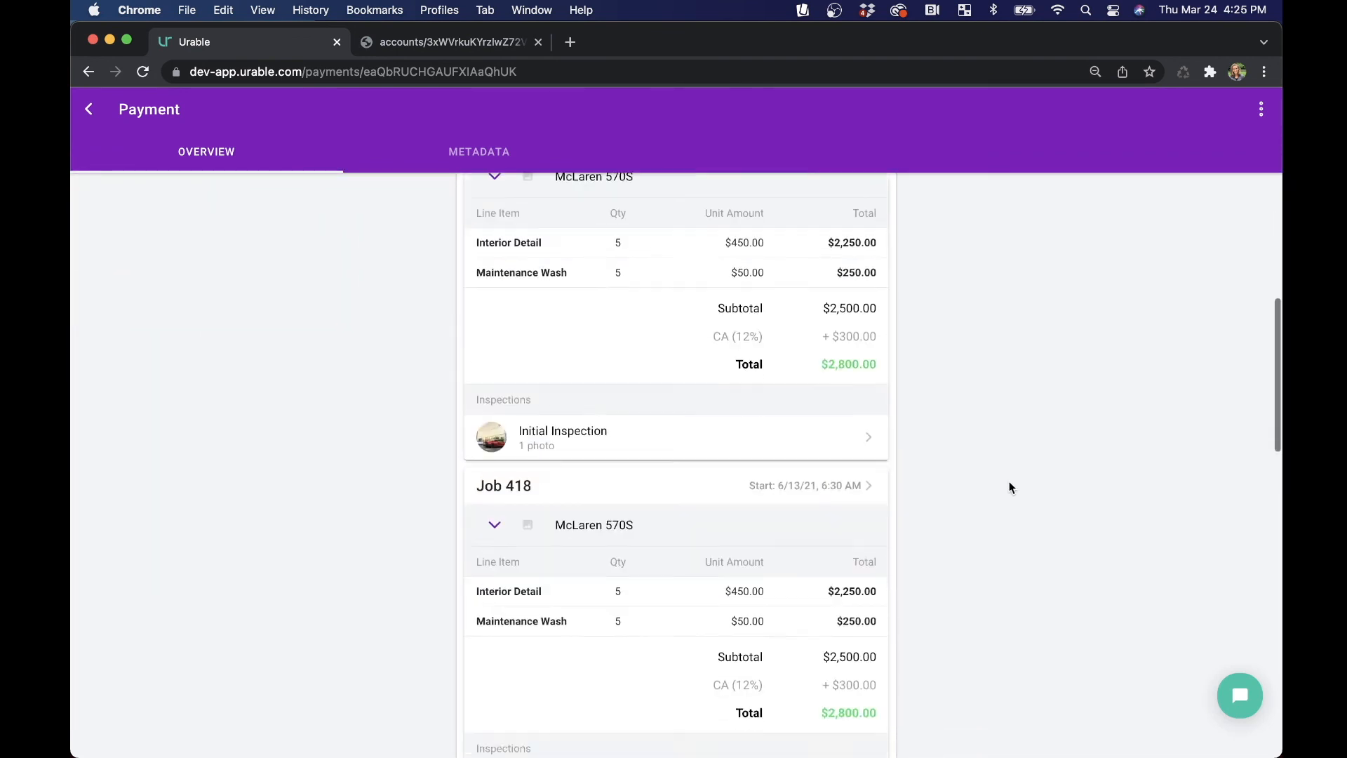
pyautogui.scroll(15, 893, 580)
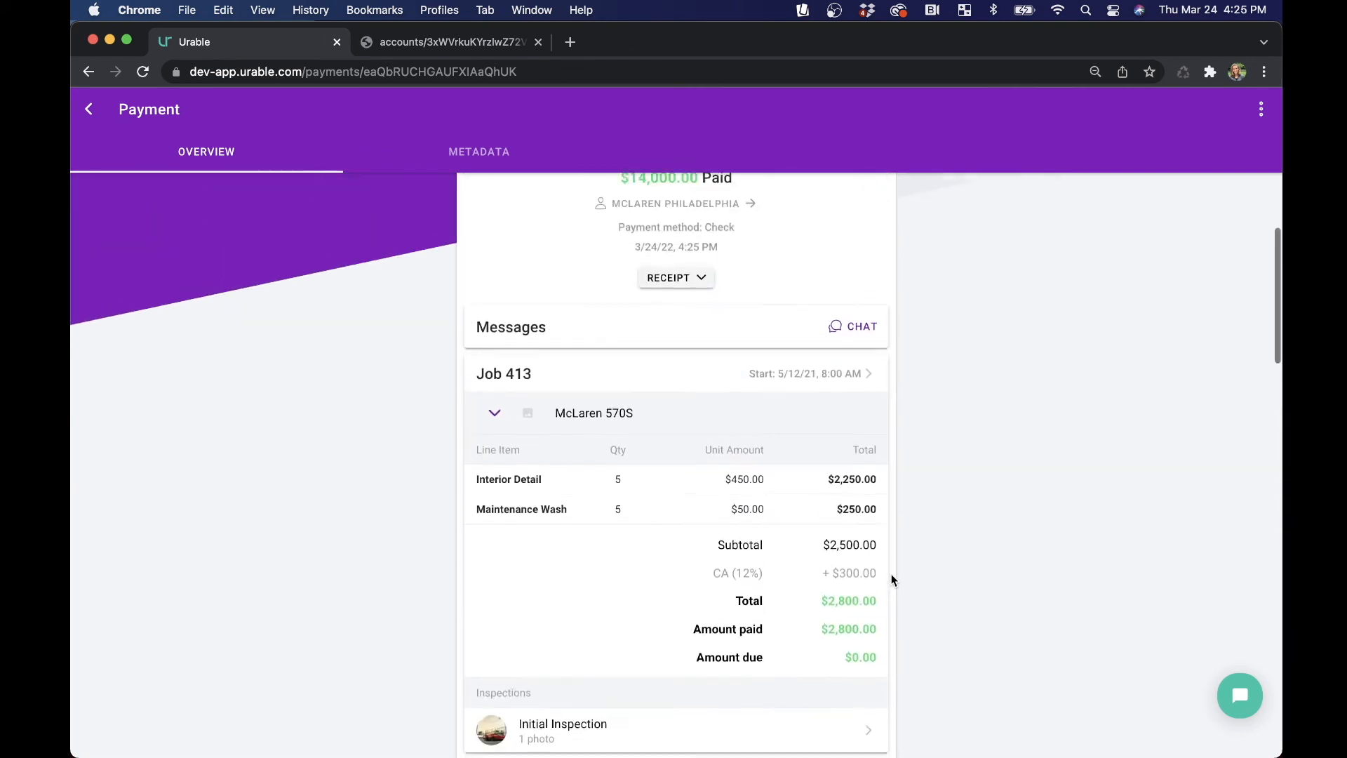